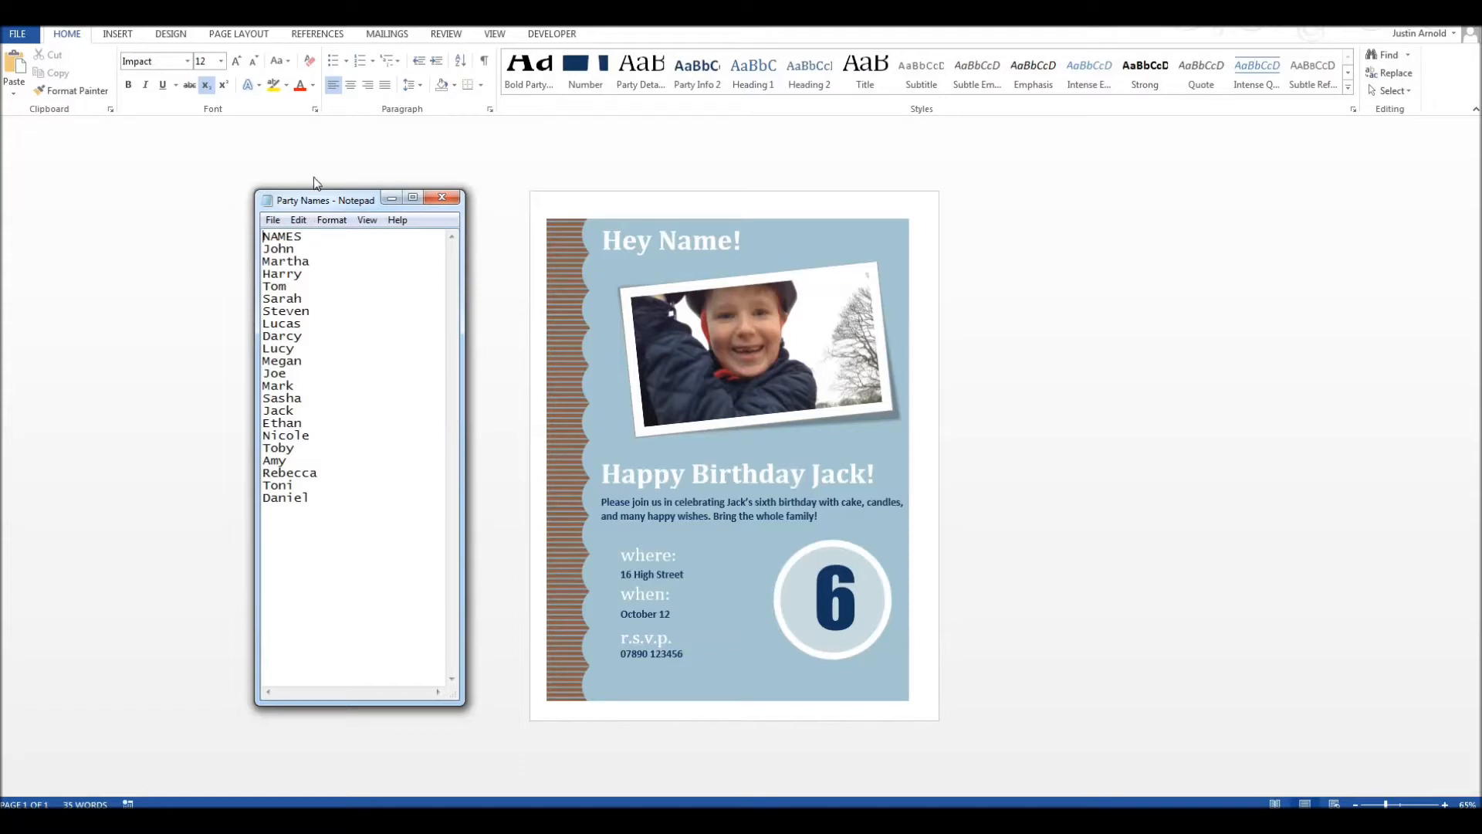
# Step: Examine the guest list in Notepad and the "Name" placeholder in the invitation's heading
pyautogui.moveTo(319, 207); pyautogui.dragTo(322, 198)
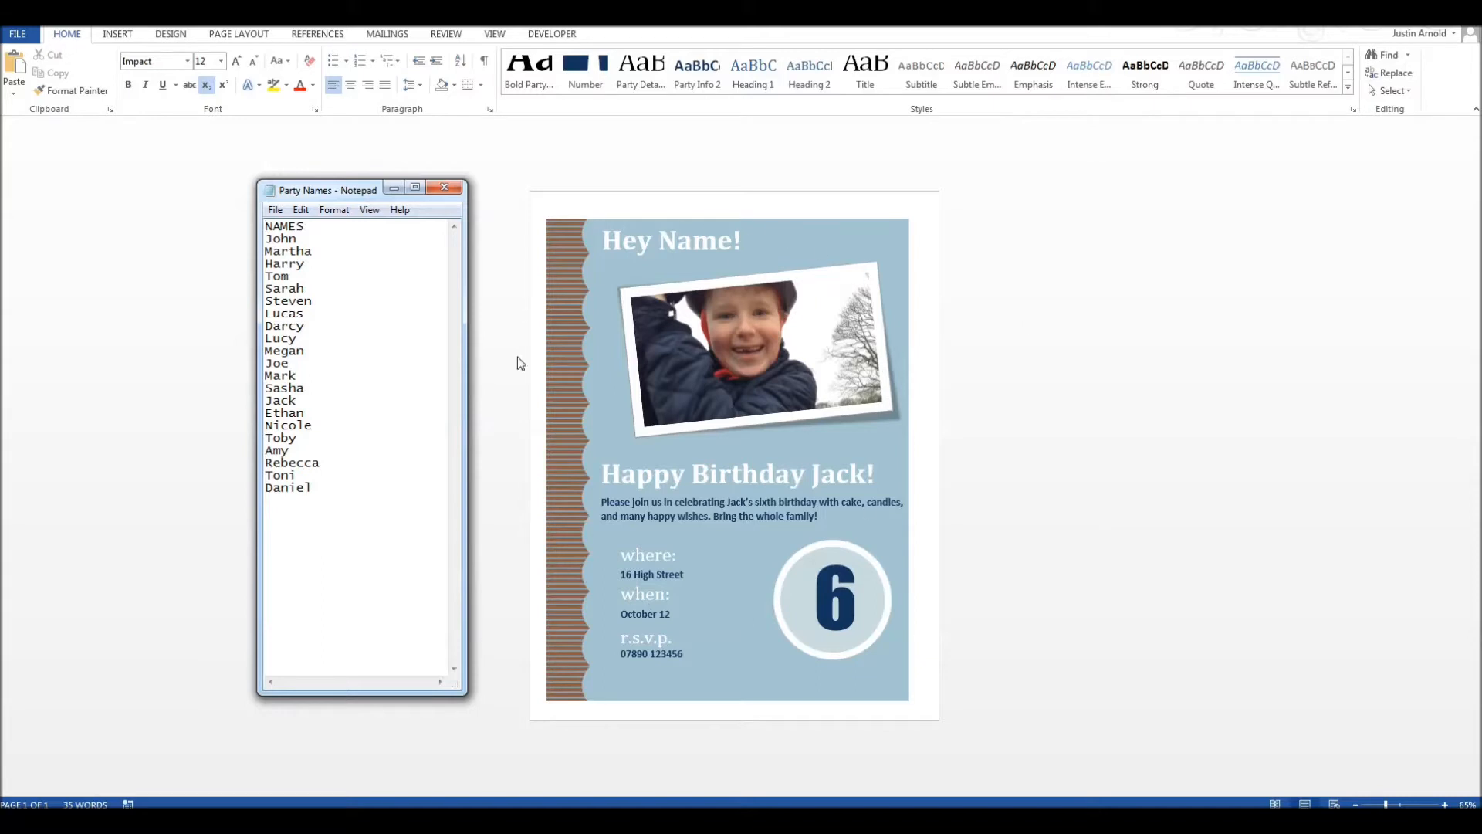
pyautogui.click(692, 242)
pyautogui.moveTo(658, 241); pyautogui.dragTo(732, 241)
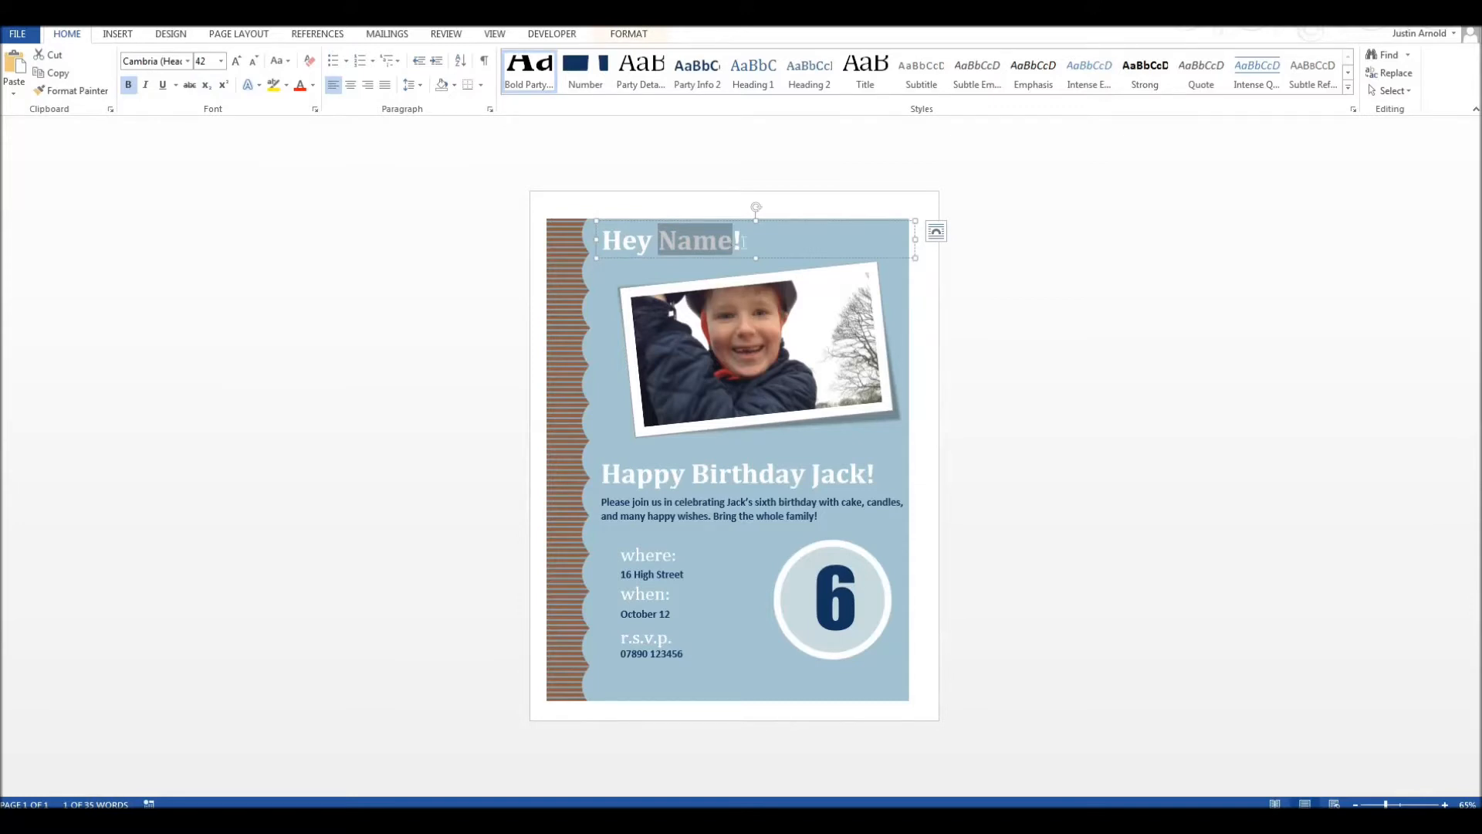
pyautogui.click(990, 236)
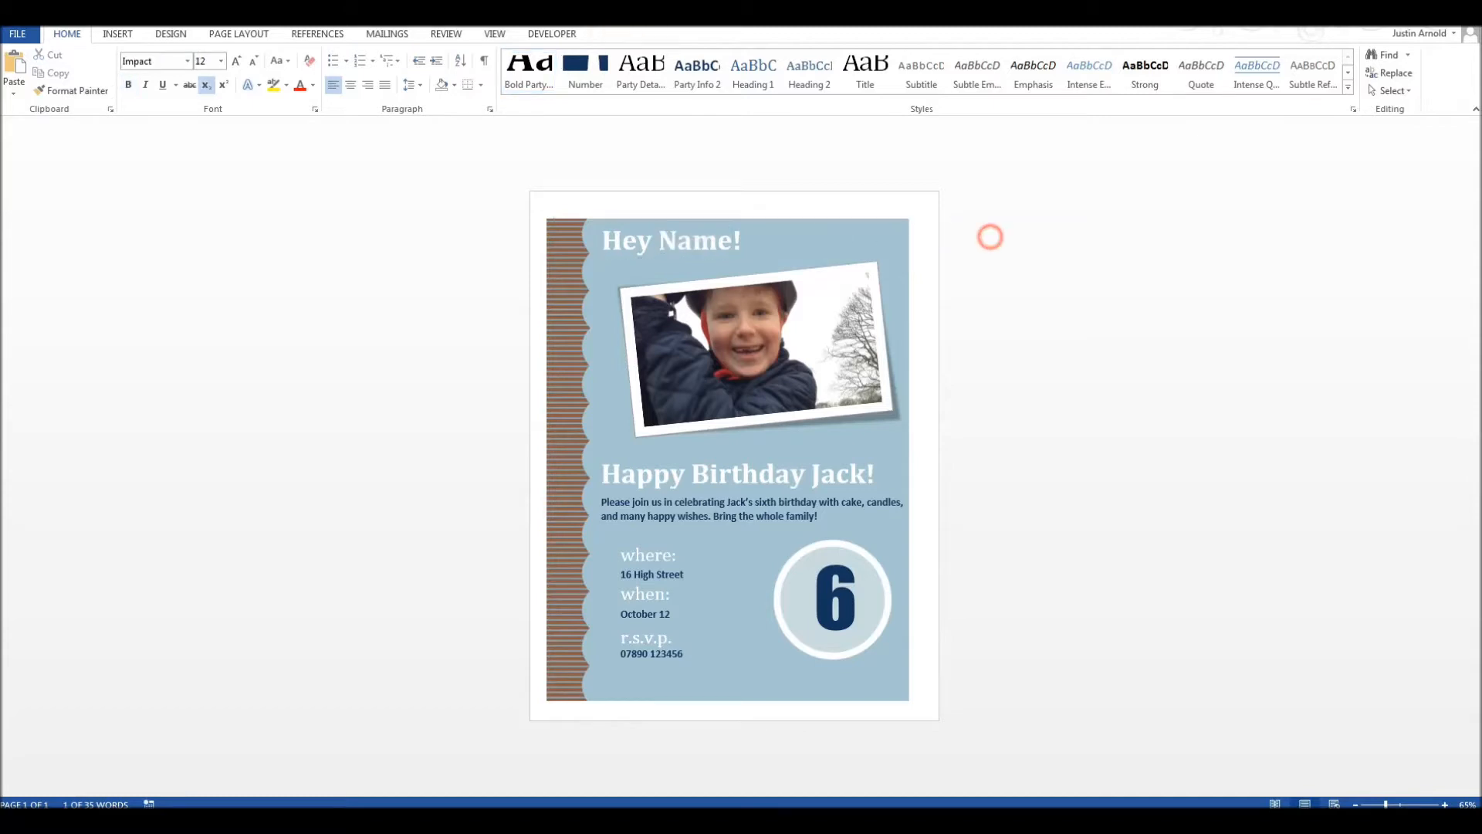
# Step: Switch to the Party Names file in Notepad, examine its NAMES header and the guest names beneath it, and close the file
pyautogui.click(341, 818)
pyautogui.moveTo(348, 188); pyautogui.dragTo(327, 192)
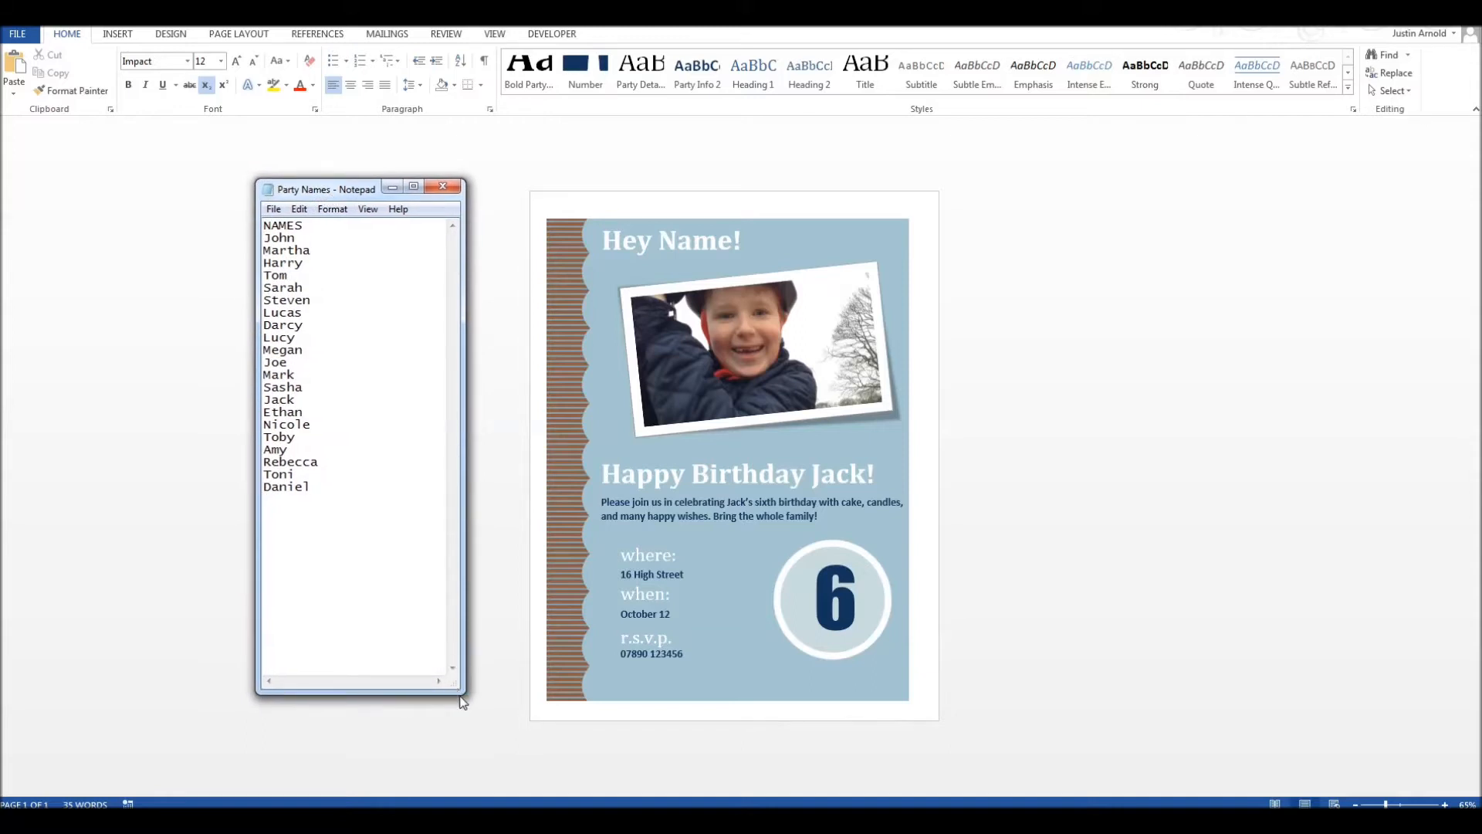
pyautogui.moveTo(462, 693); pyautogui.dragTo(500, 659)
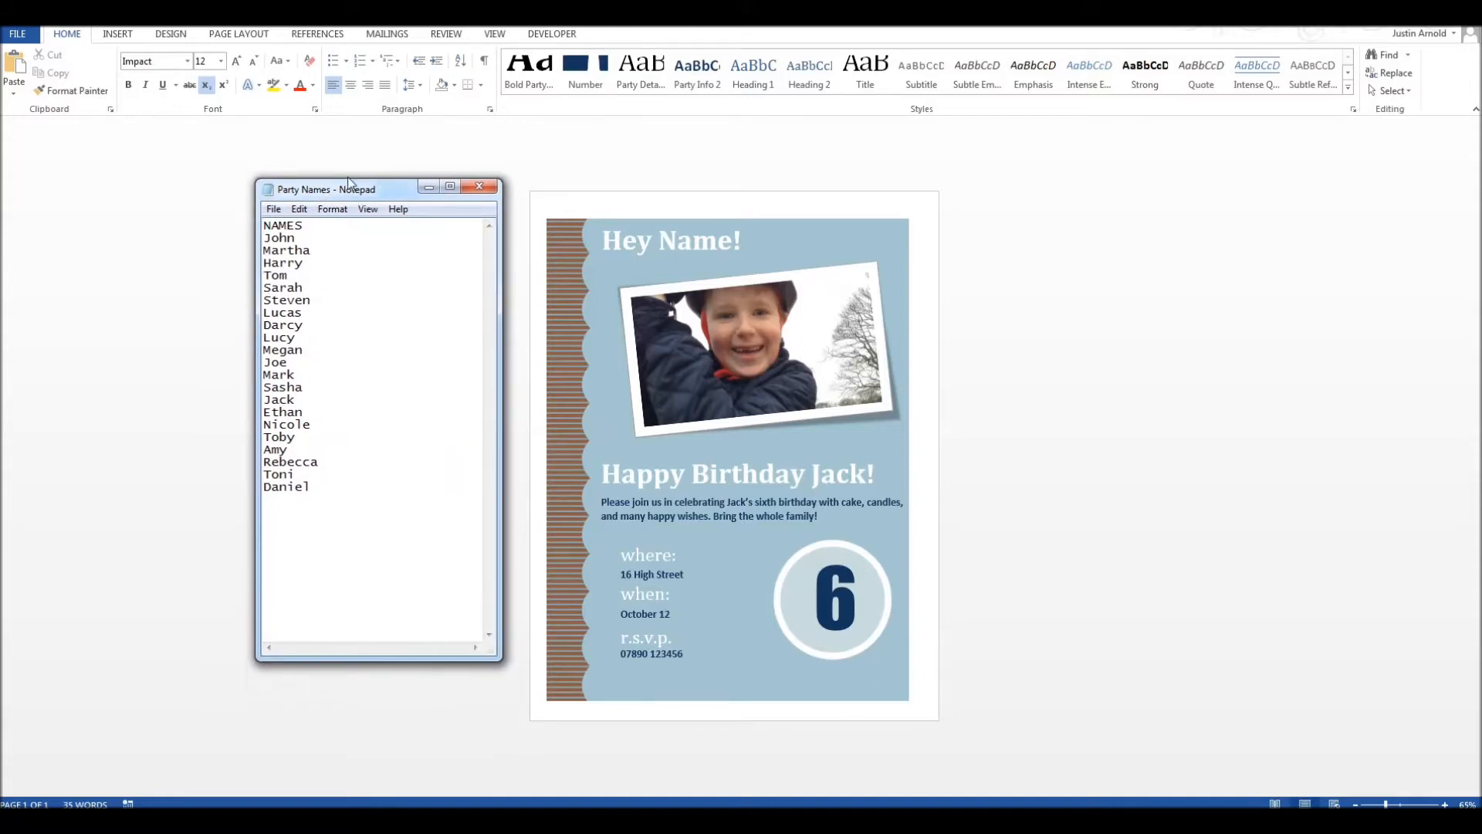
pyautogui.moveTo(349, 194); pyautogui.dragTo(329, 197)
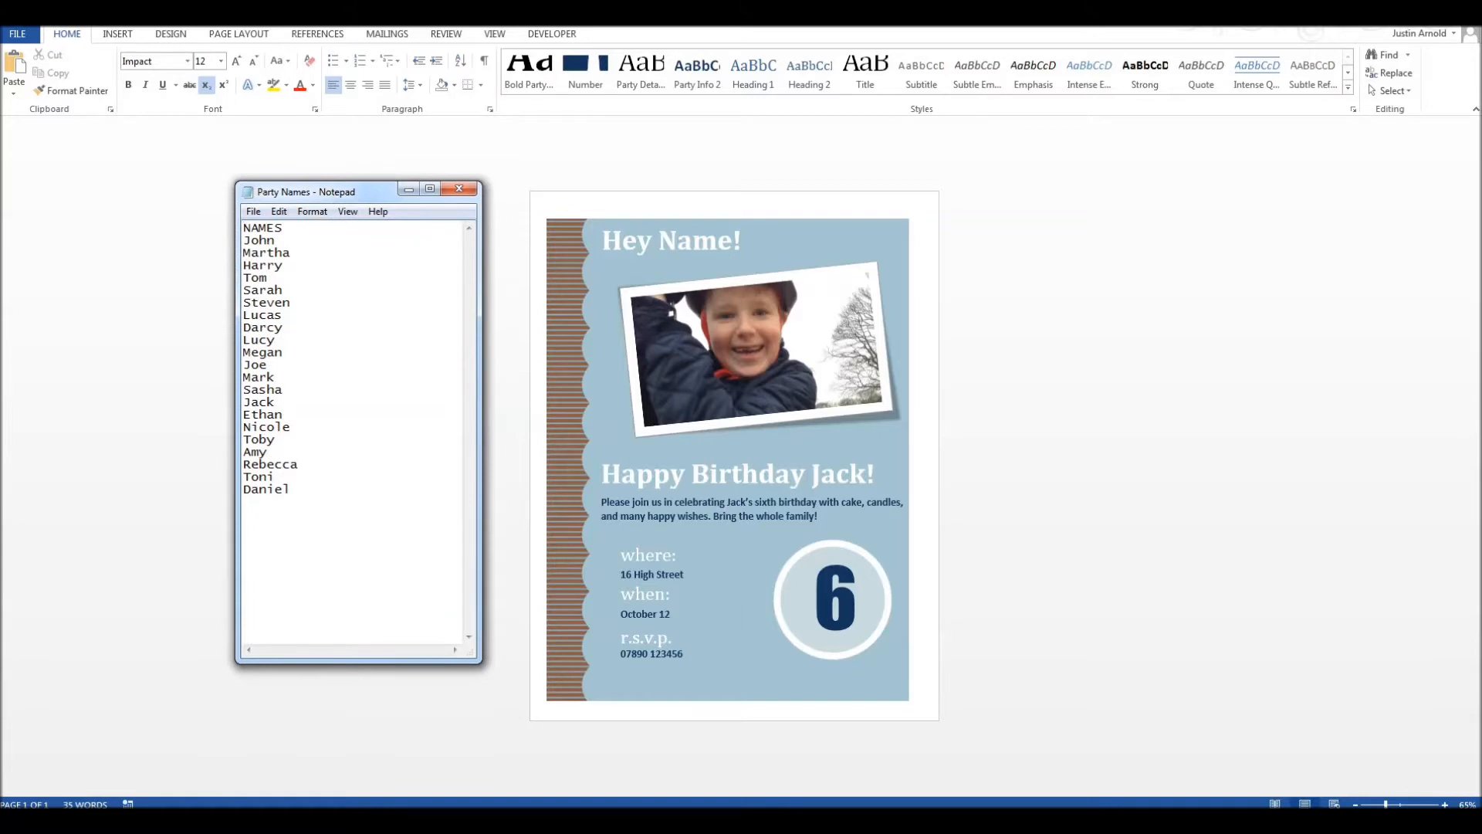
pyautogui.moveTo(293, 491); pyautogui.dragTo(234, 245)
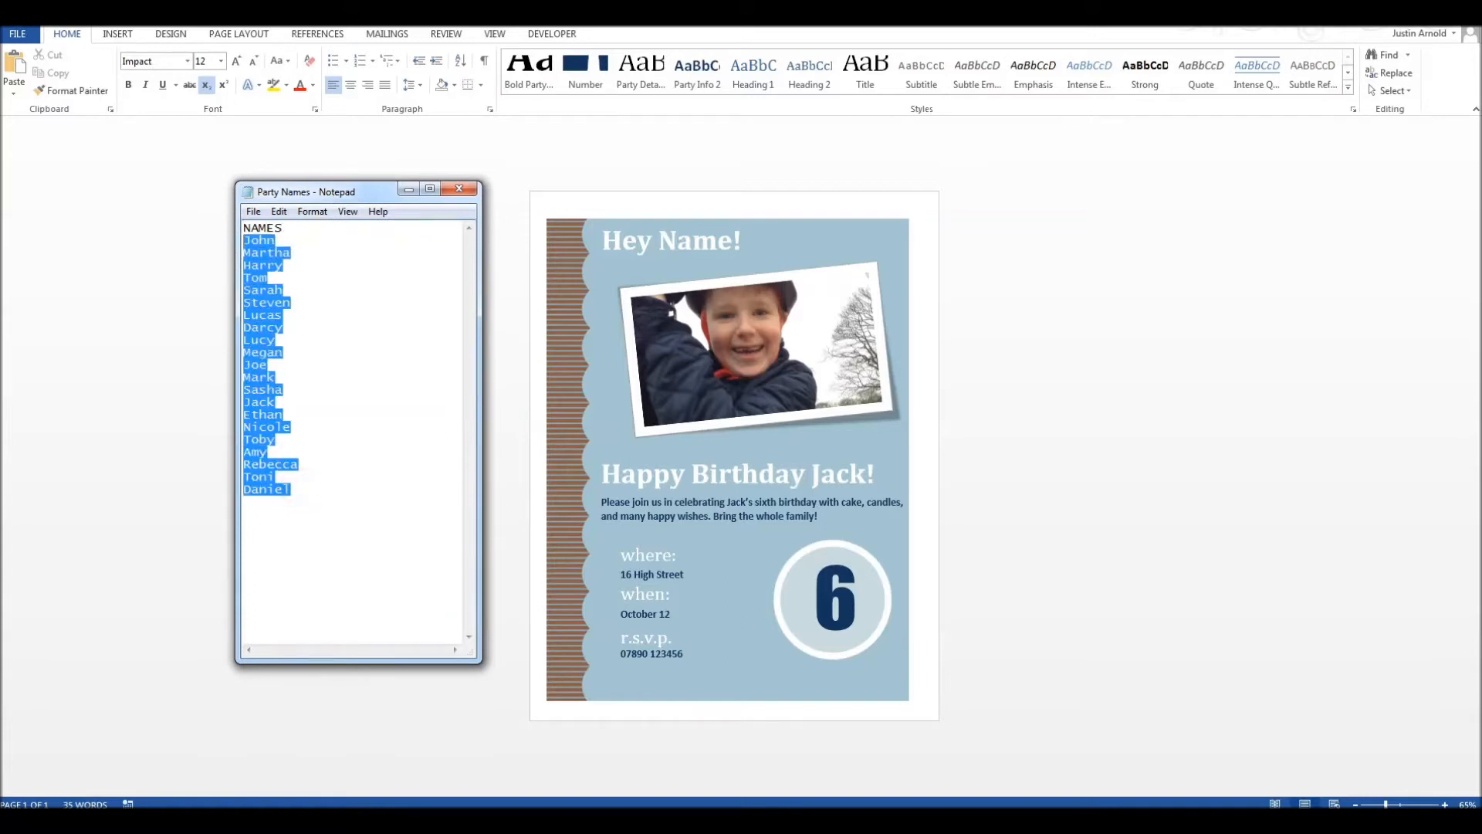
pyautogui.click(346, 303)
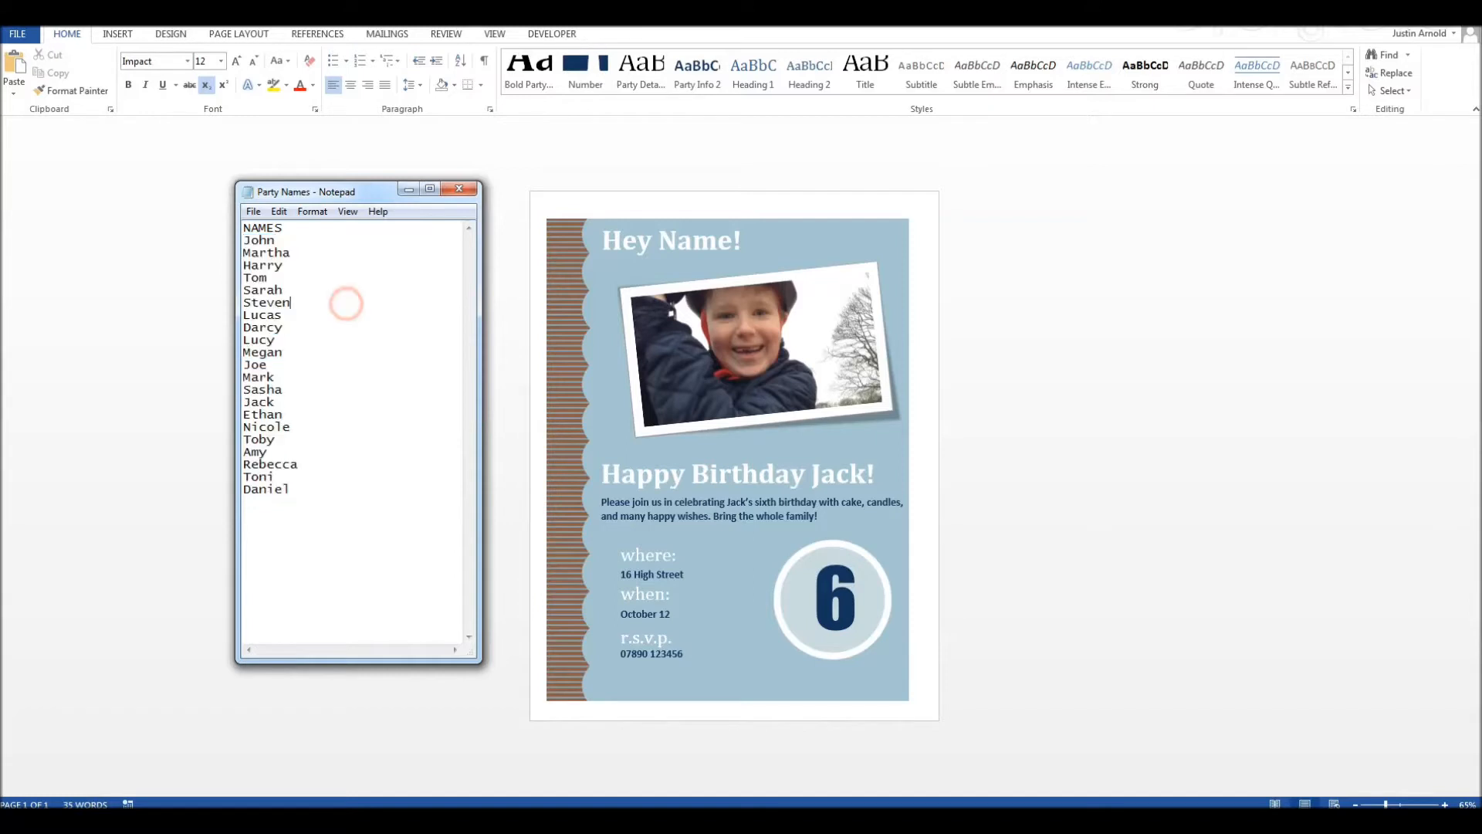
pyautogui.moveTo(307, 230); pyautogui.dragTo(241, 231)
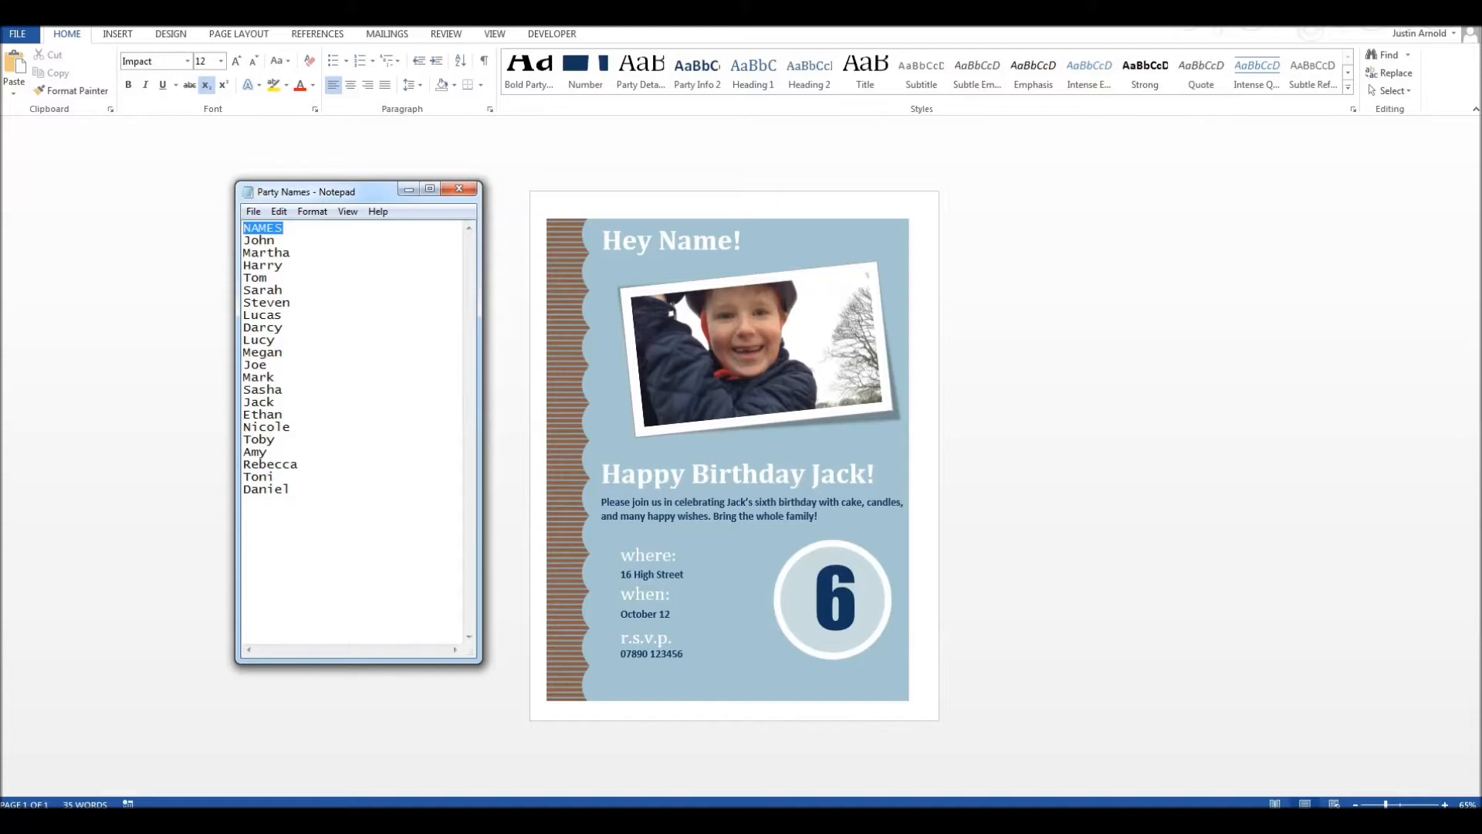
pyautogui.click(317, 231)
pyautogui.click(289, 227)
pyautogui.moveTo(312, 491); pyautogui.dragTo(225, 249)
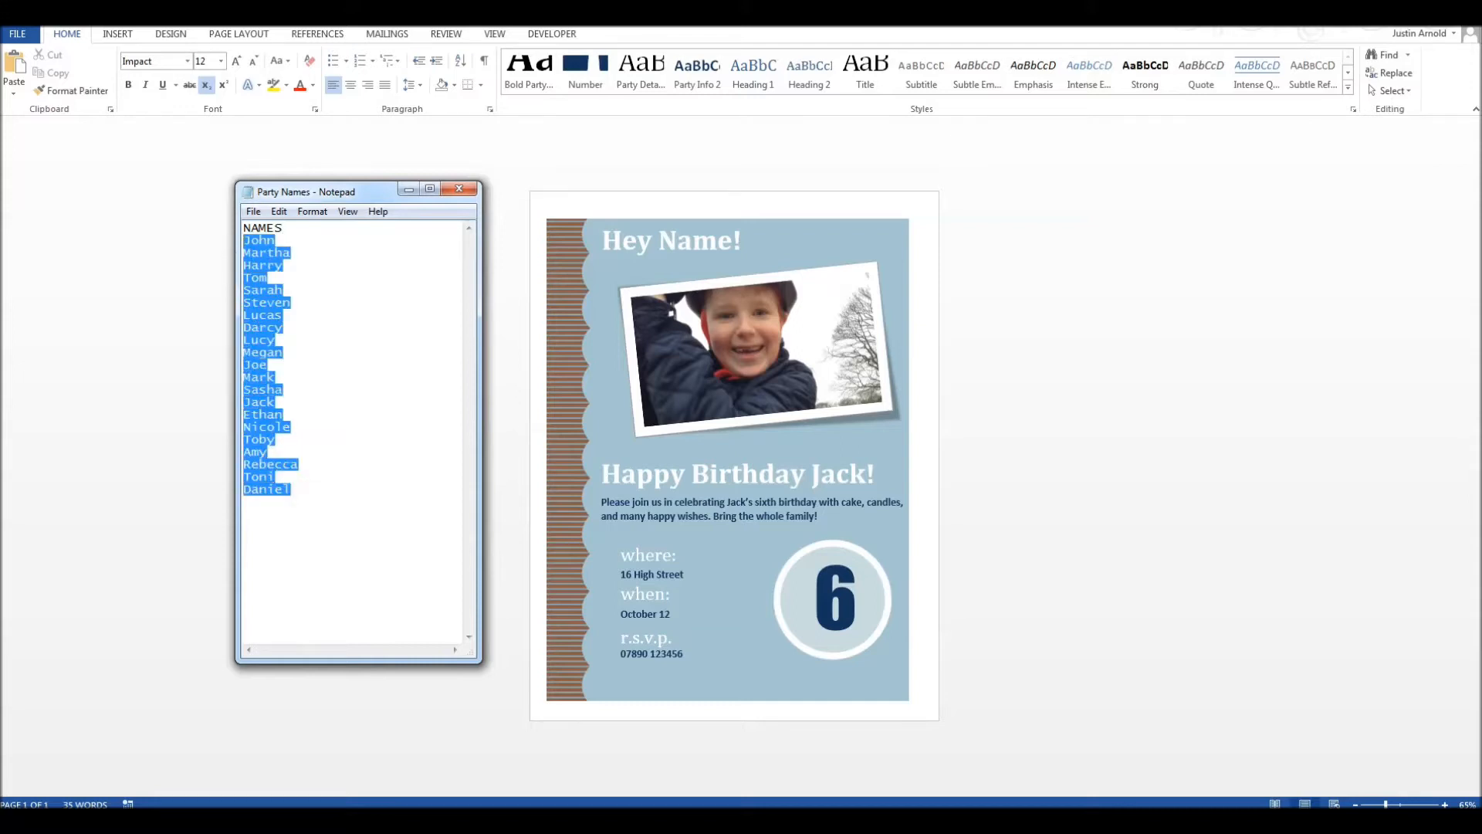
pyautogui.moveTo(284, 227); pyautogui.dragTo(205, 232)
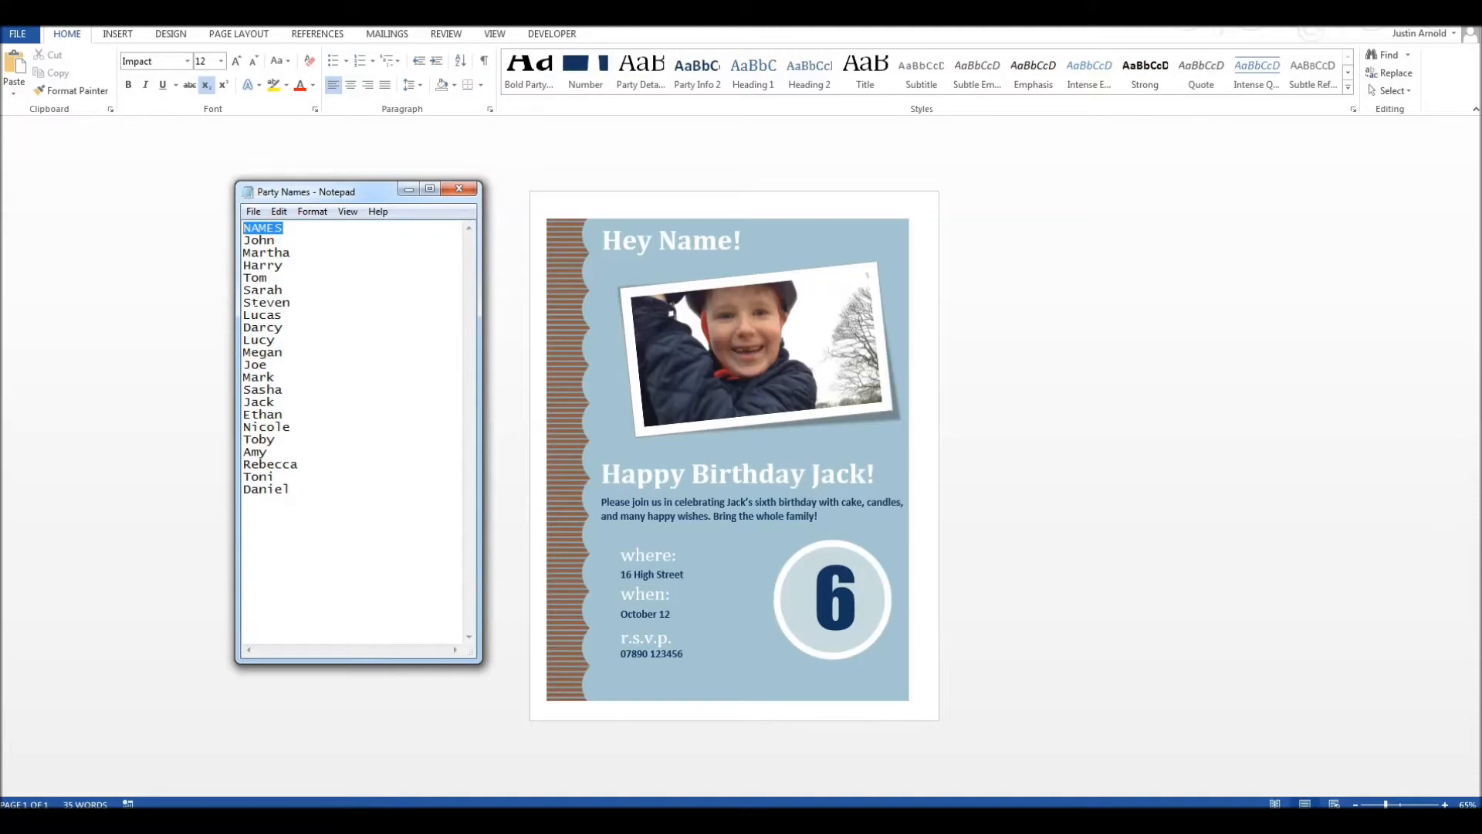
pyautogui.click(322, 275)
pyautogui.moveTo(325, 192); pyautogui.dragTo(294, 195)
pyautogui.click(440, 194)
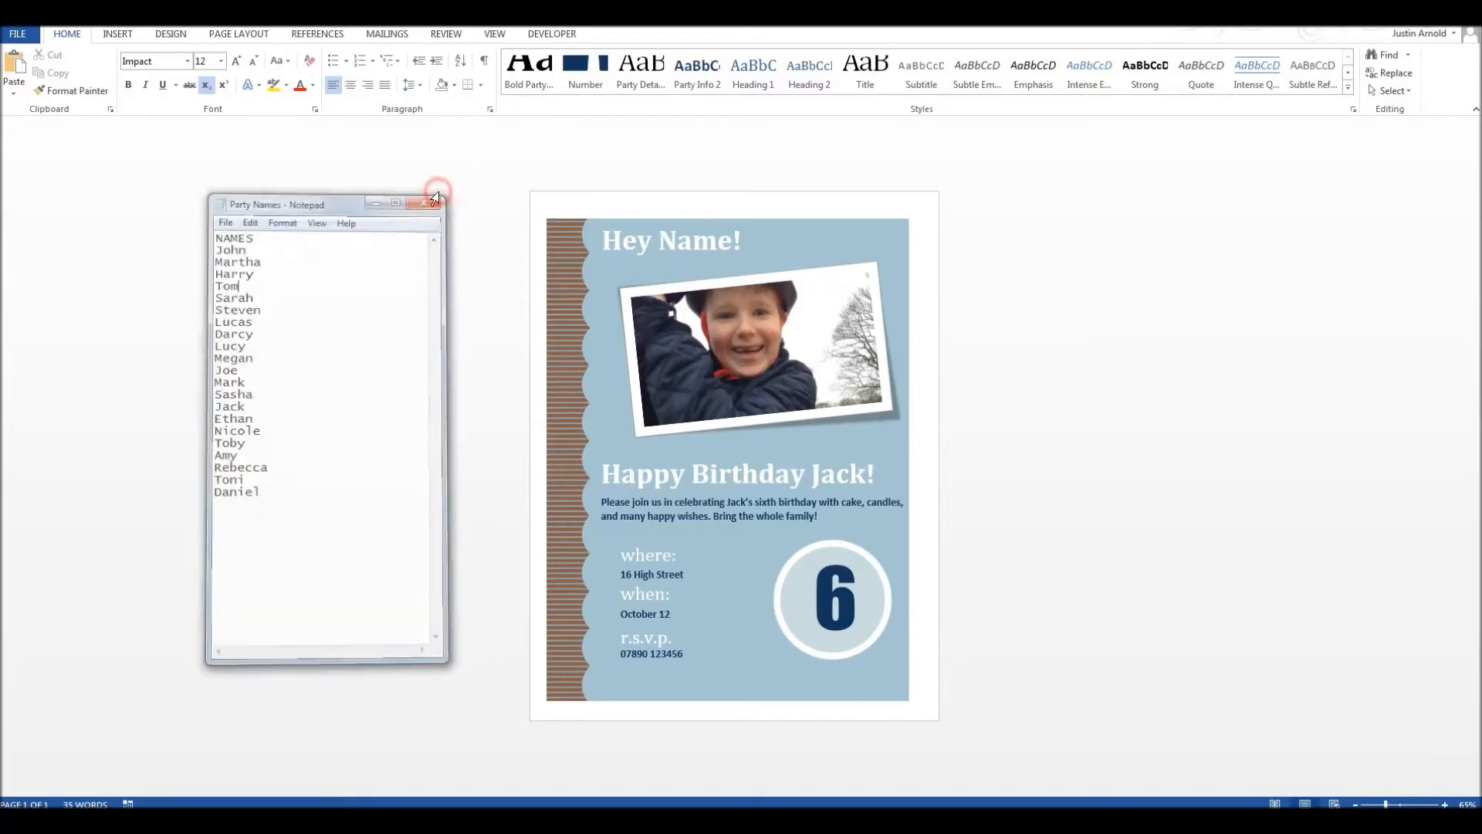
pyautogui.click(1027, 242)
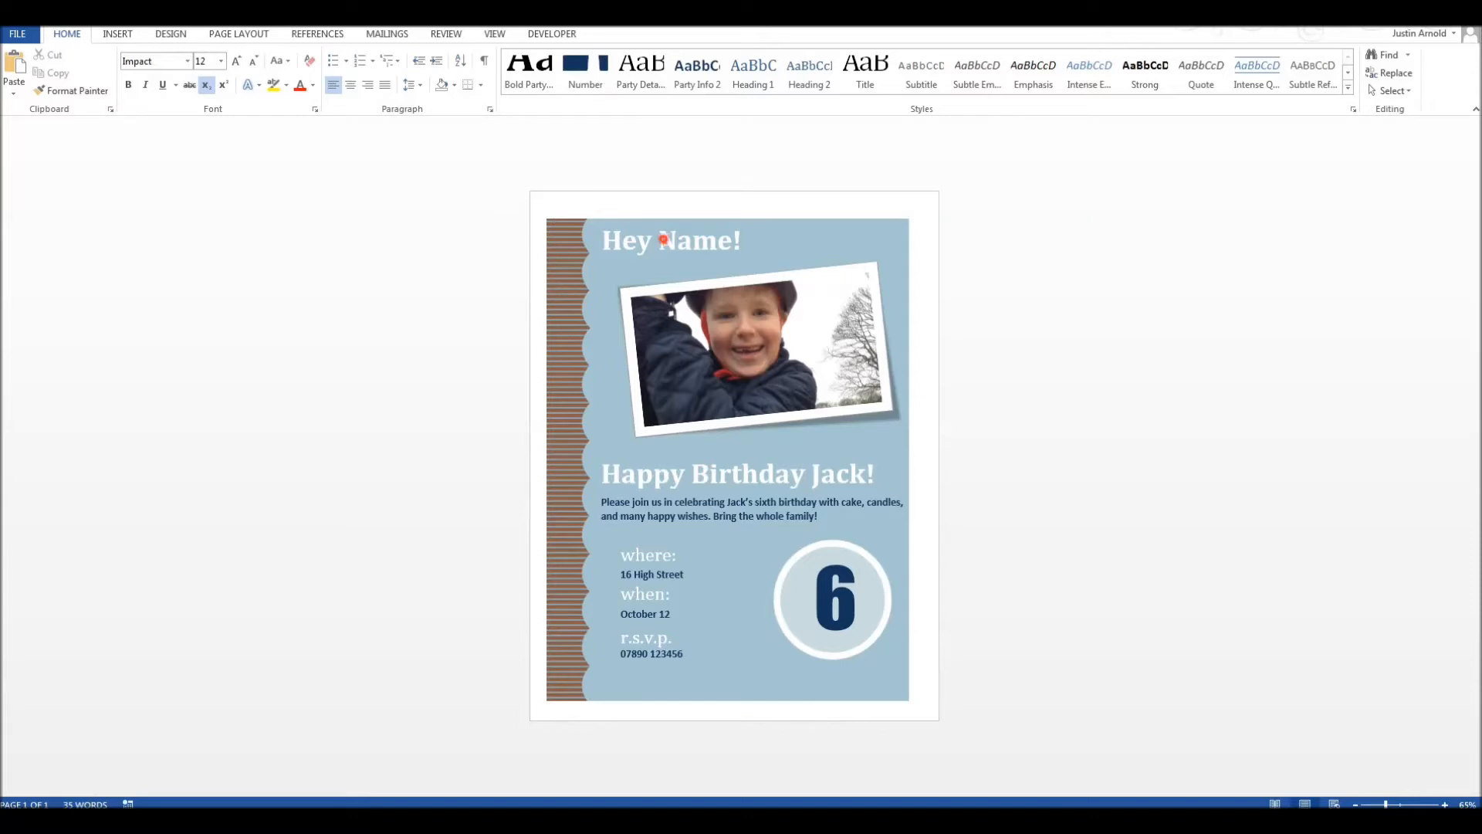
pyautogui.moveTo(658, 240); pyautogui.dragTo(734, 241)
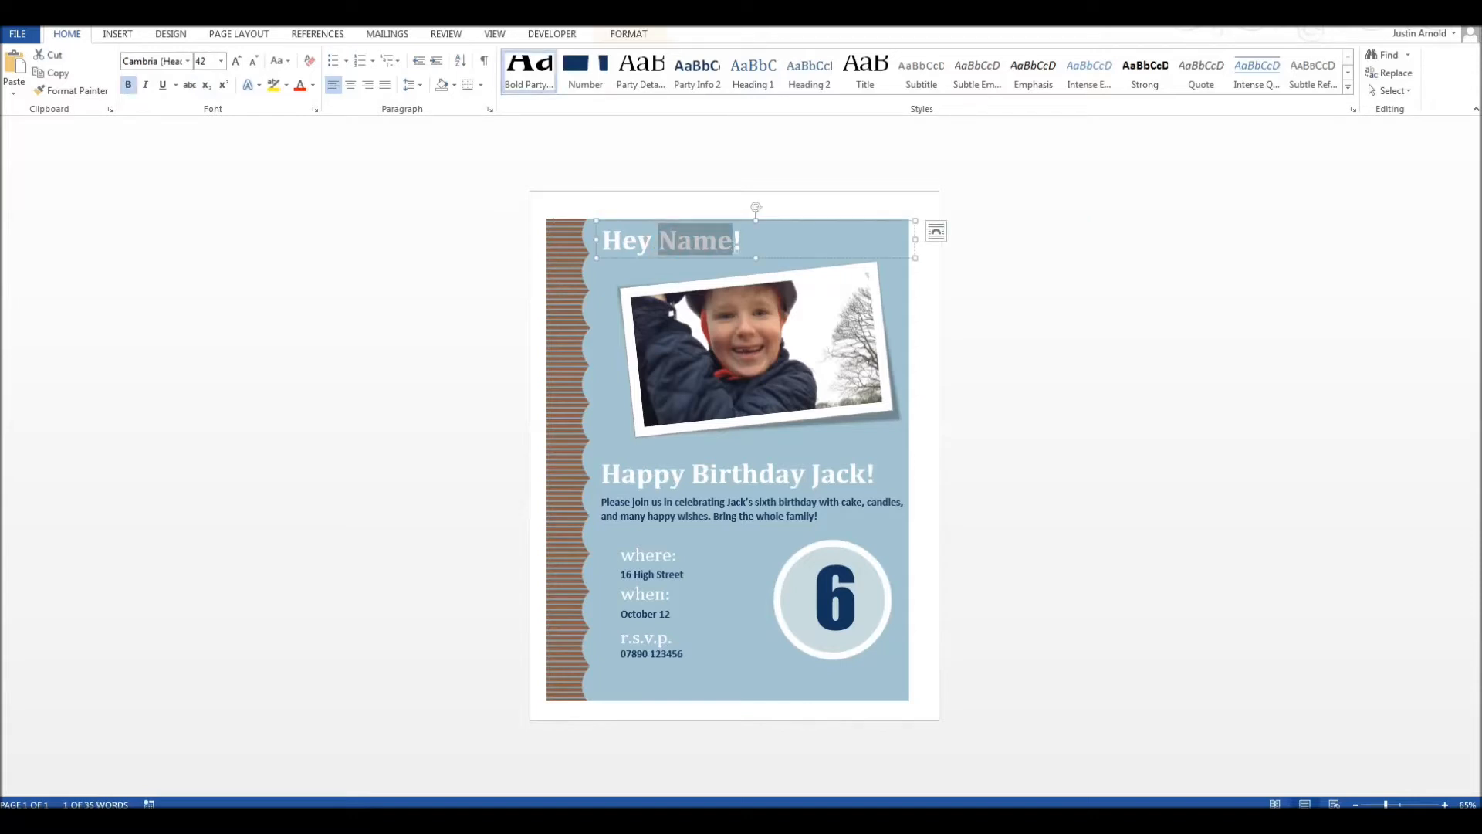
pyautogui.click(1004, 328)
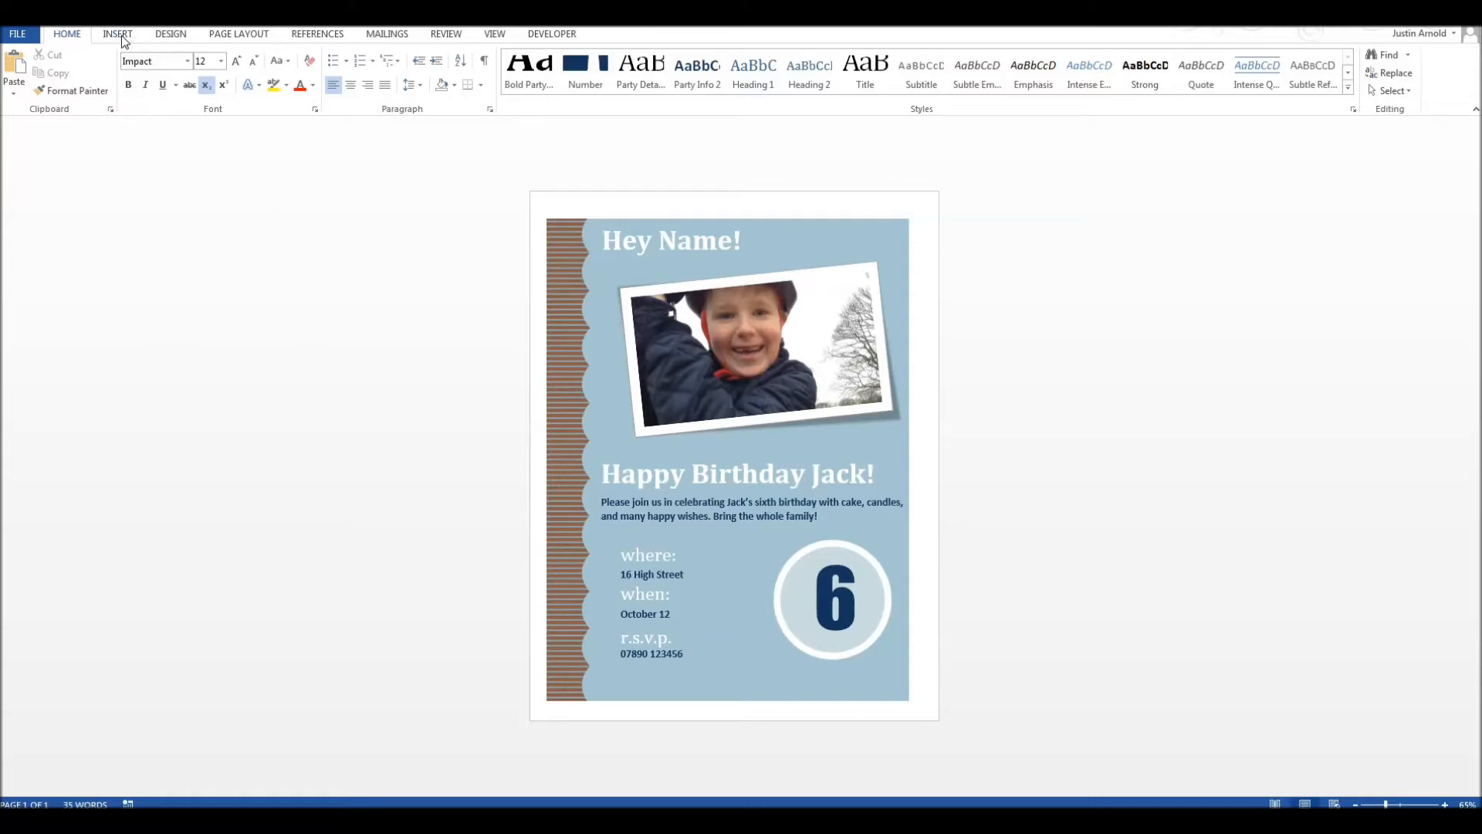
# Step: Attach the existing Party Names text file as the mail merge recipient list, with field delimiter (none) and record delimiter (enter)
pyautogui.click(388, 34)
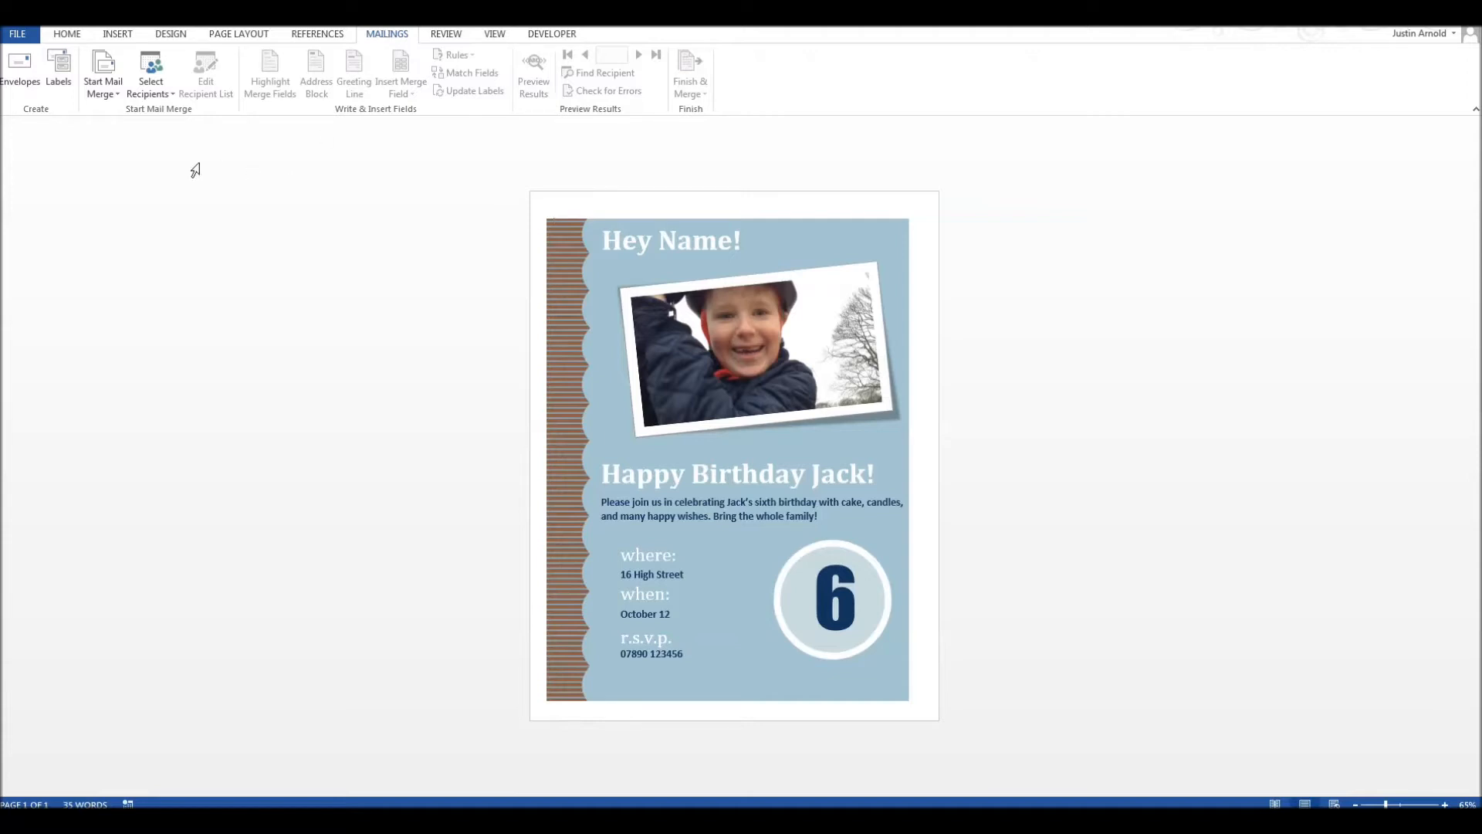
pyautogui.click(163, 92)
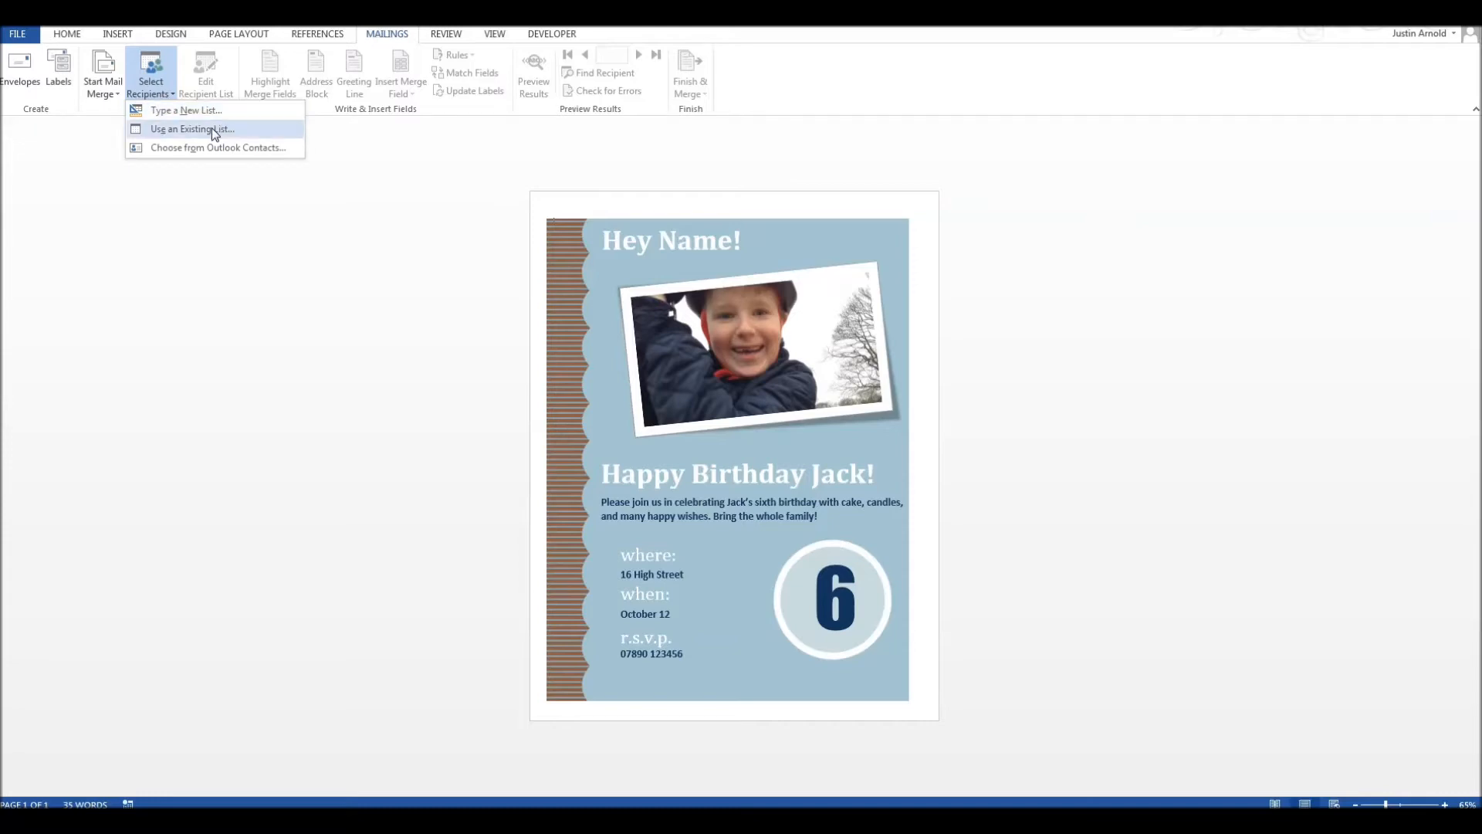
pyautogui.click(251, 129)
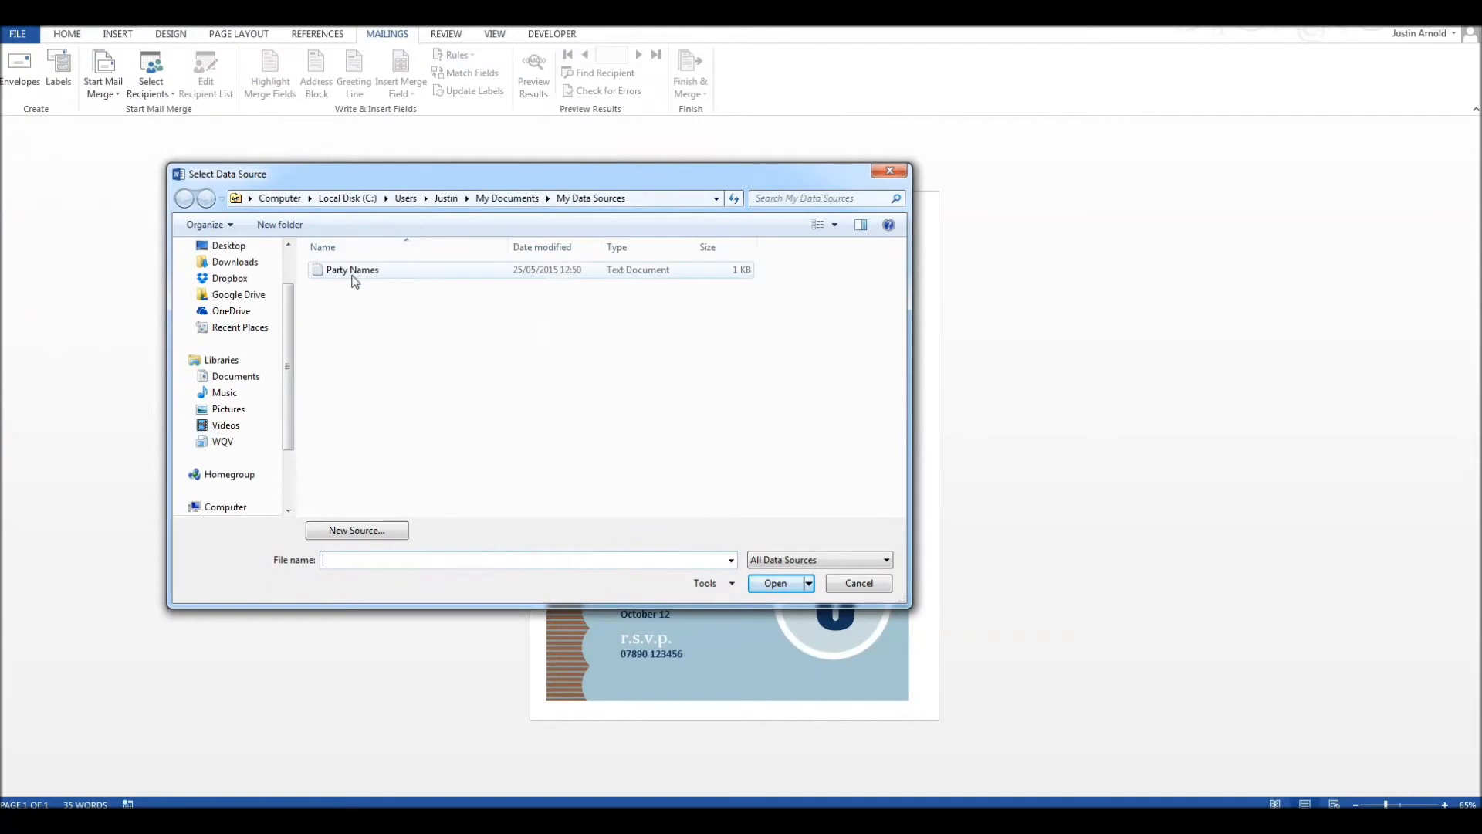
pyautogui.click(353, 279)
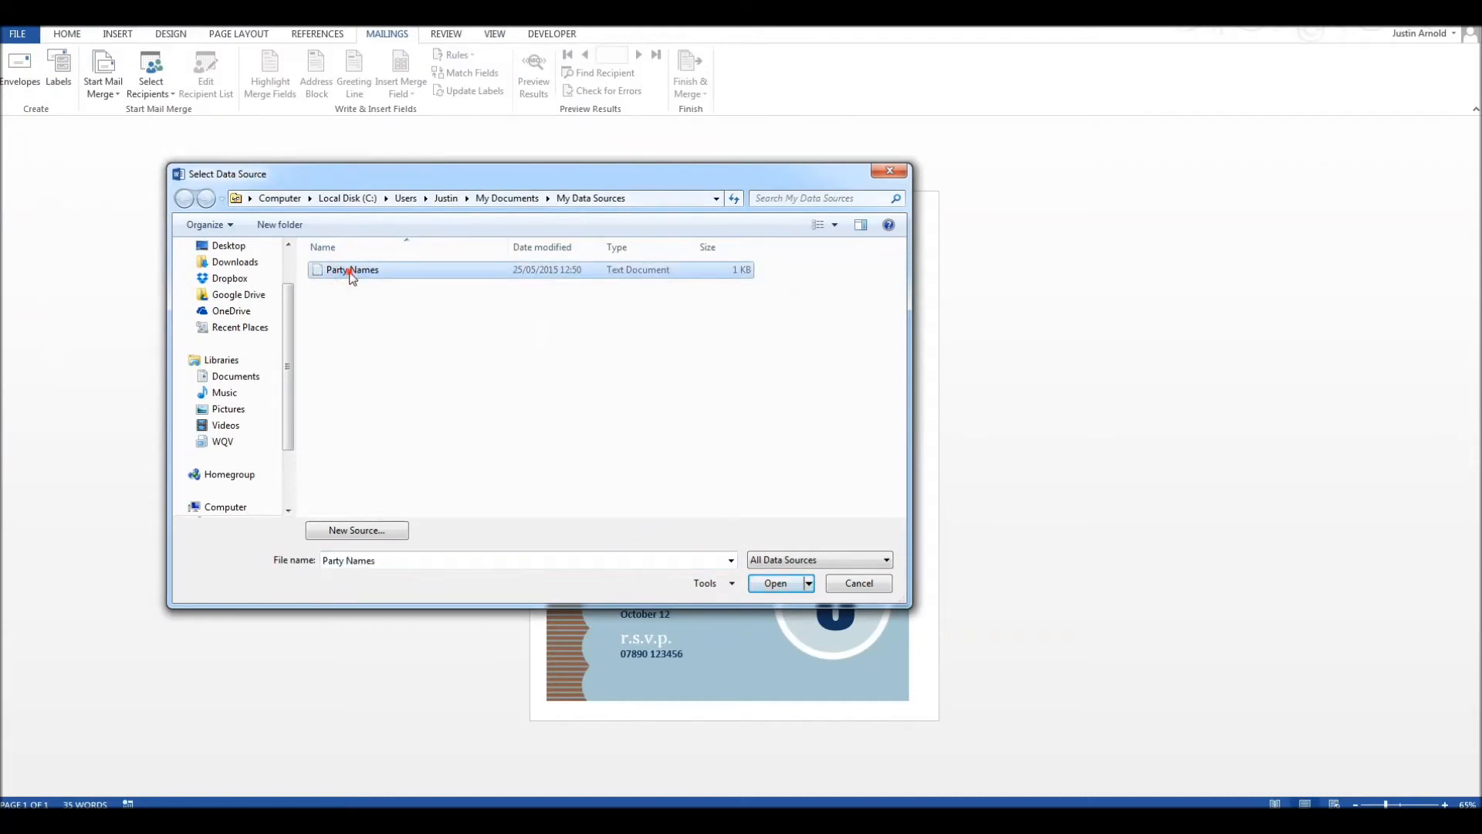
pyautogui.doubleClick(352, 271)
pyautogui.moveTo(681, 307); pyautogui.dragTo(489, 309)
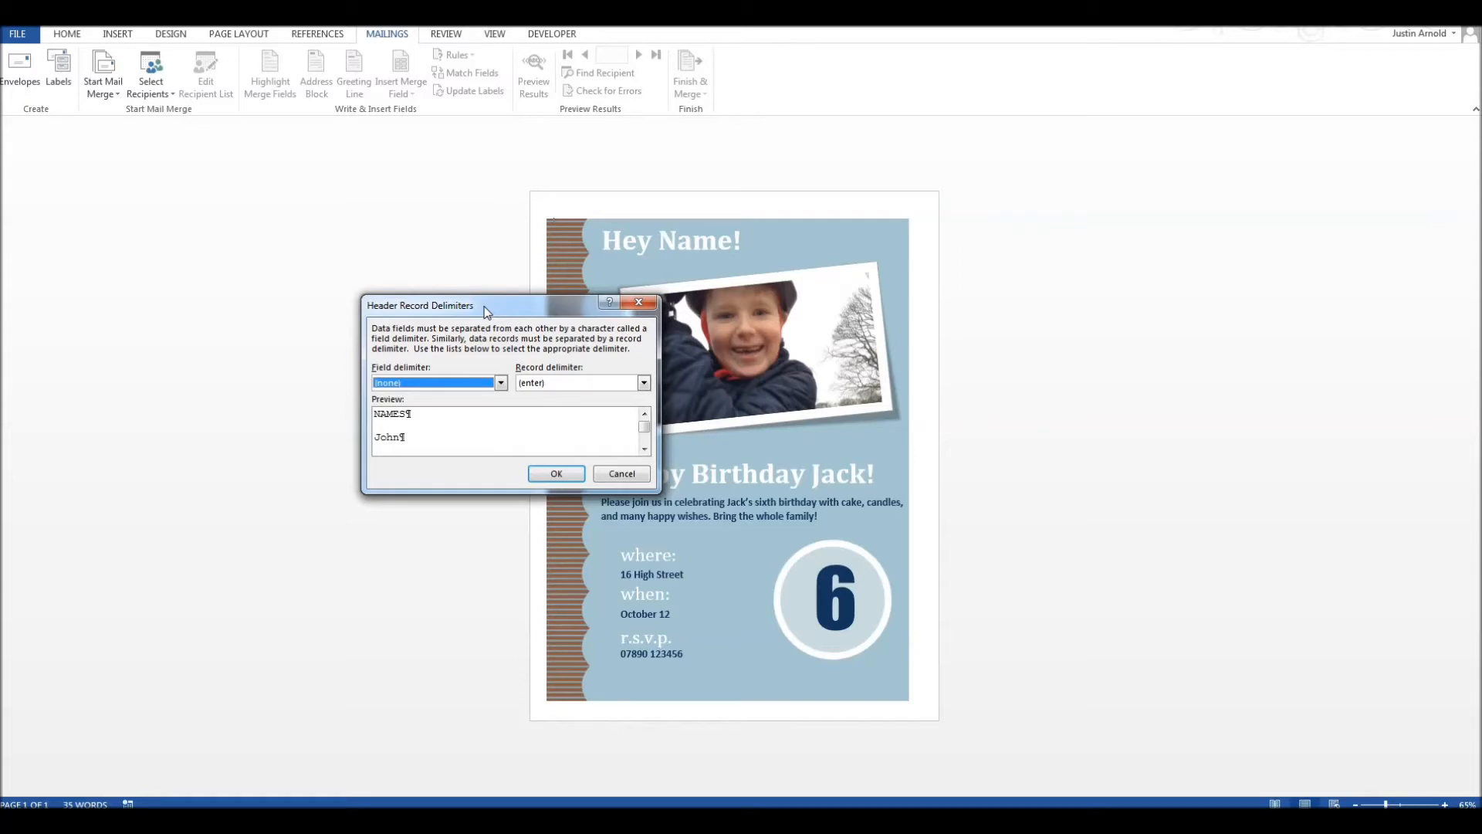
pyautogui.moveTo(495, 308); pyautogui.dragTo(483, 296)
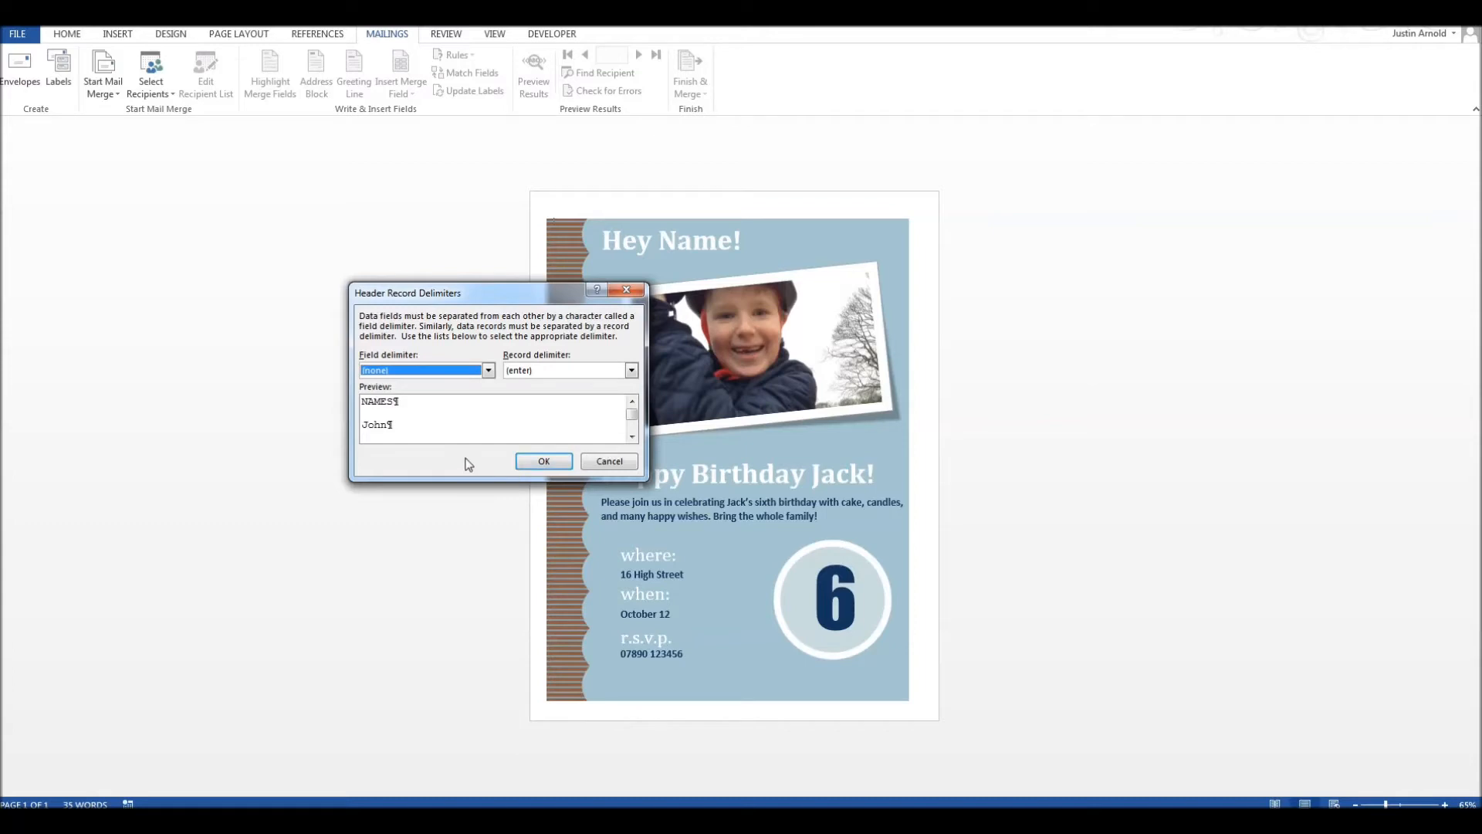
pyautogui.click(535, 457)
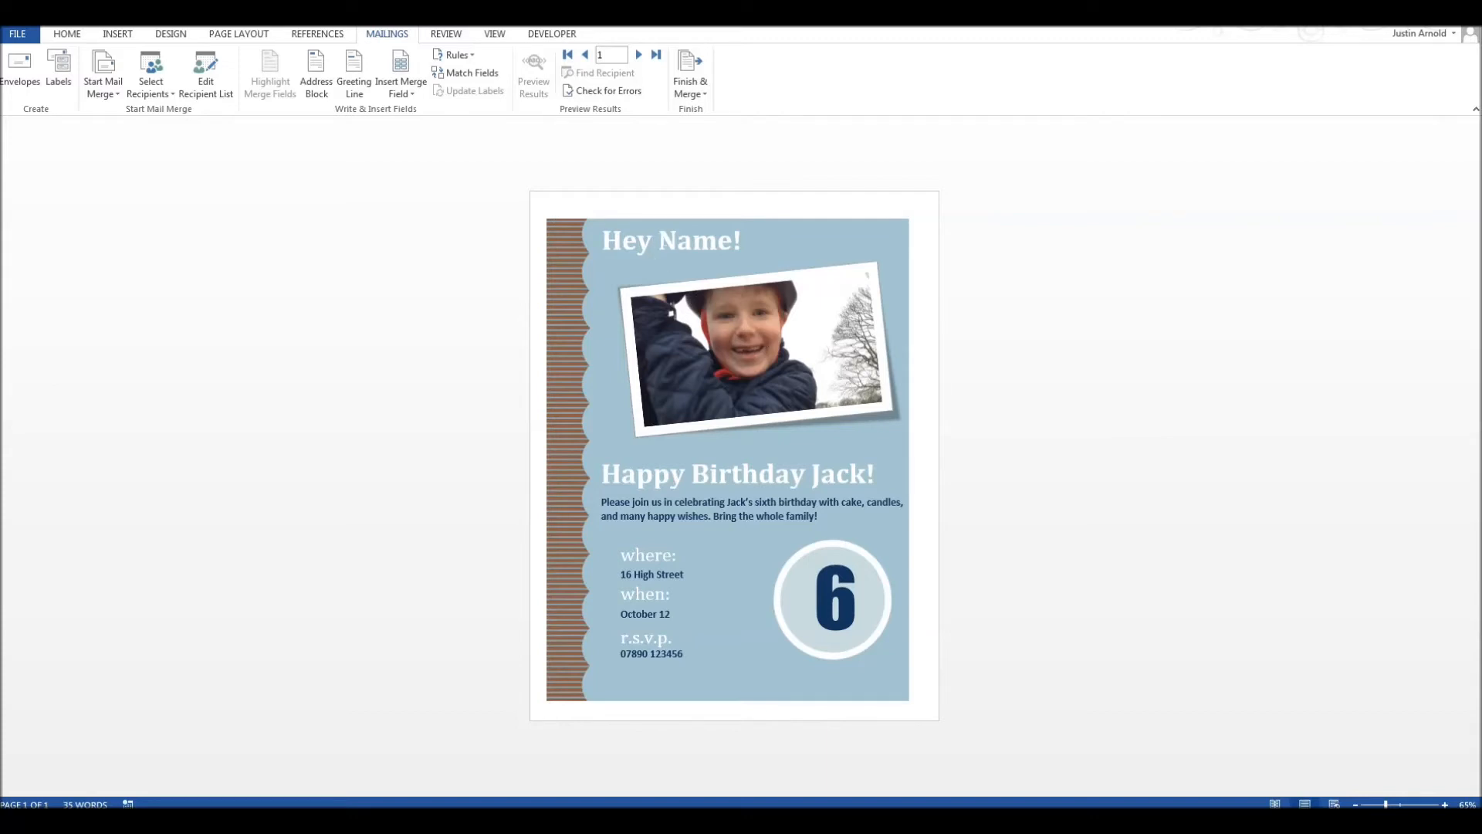
# Step: Replace the word "Name" in the invitation's "Hey Name!" heading with the NAMES merge field
pyautogui.click(658, 241)
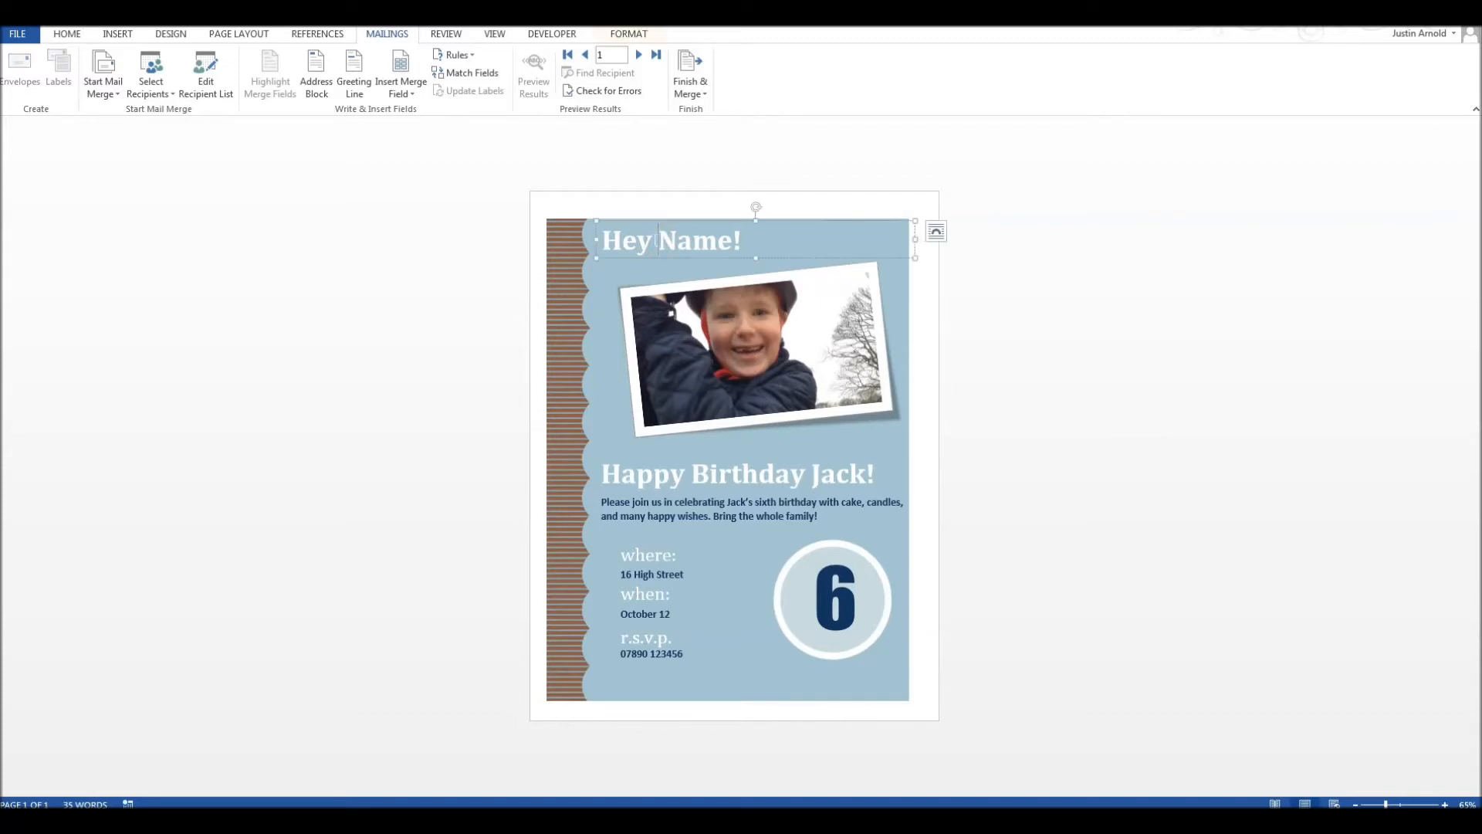
pyautogui.moveTo(658, 240); pyautogui.dragTo(734, 240)
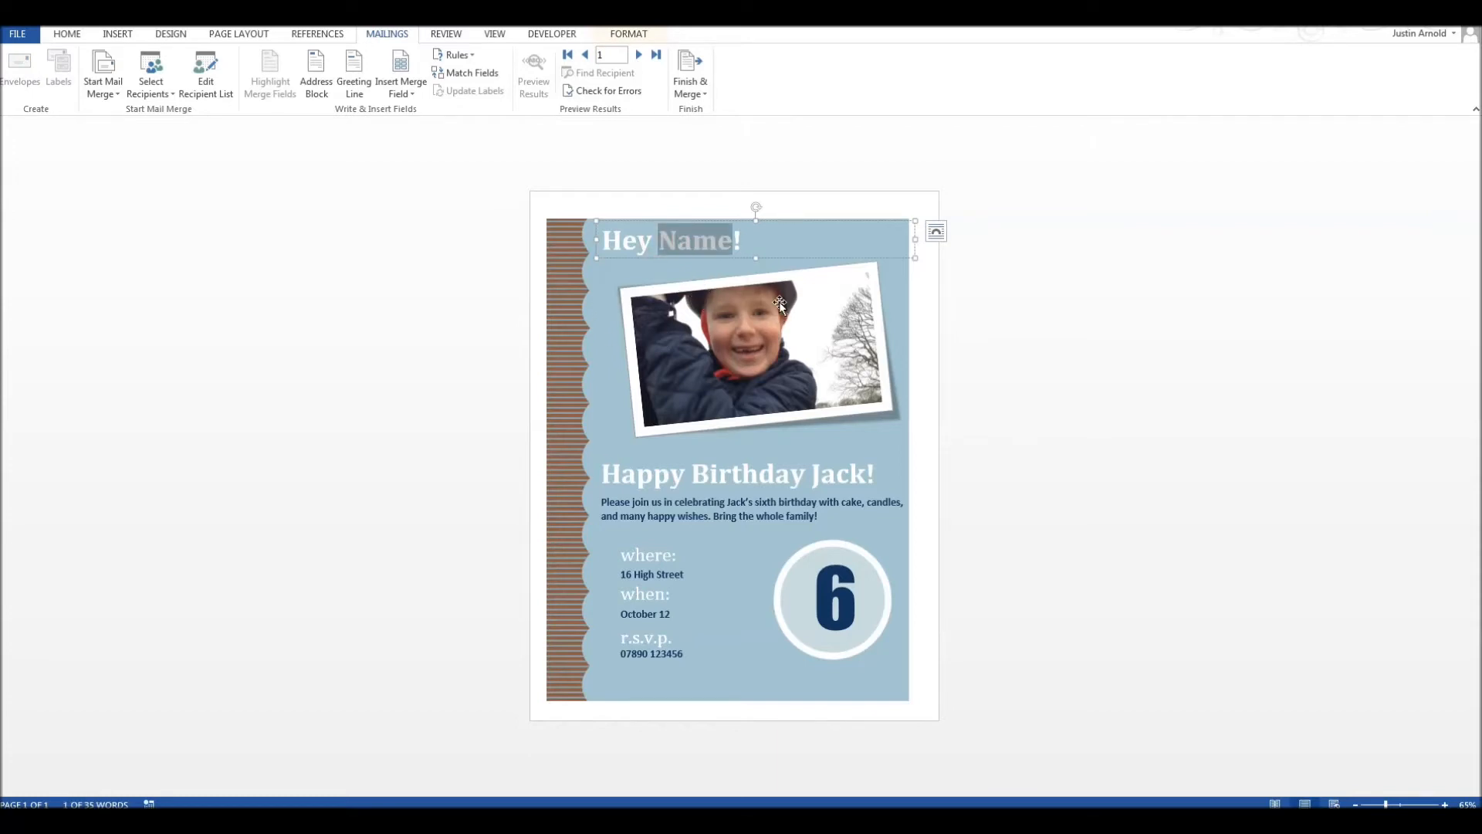
pyautogui.press('Delete')
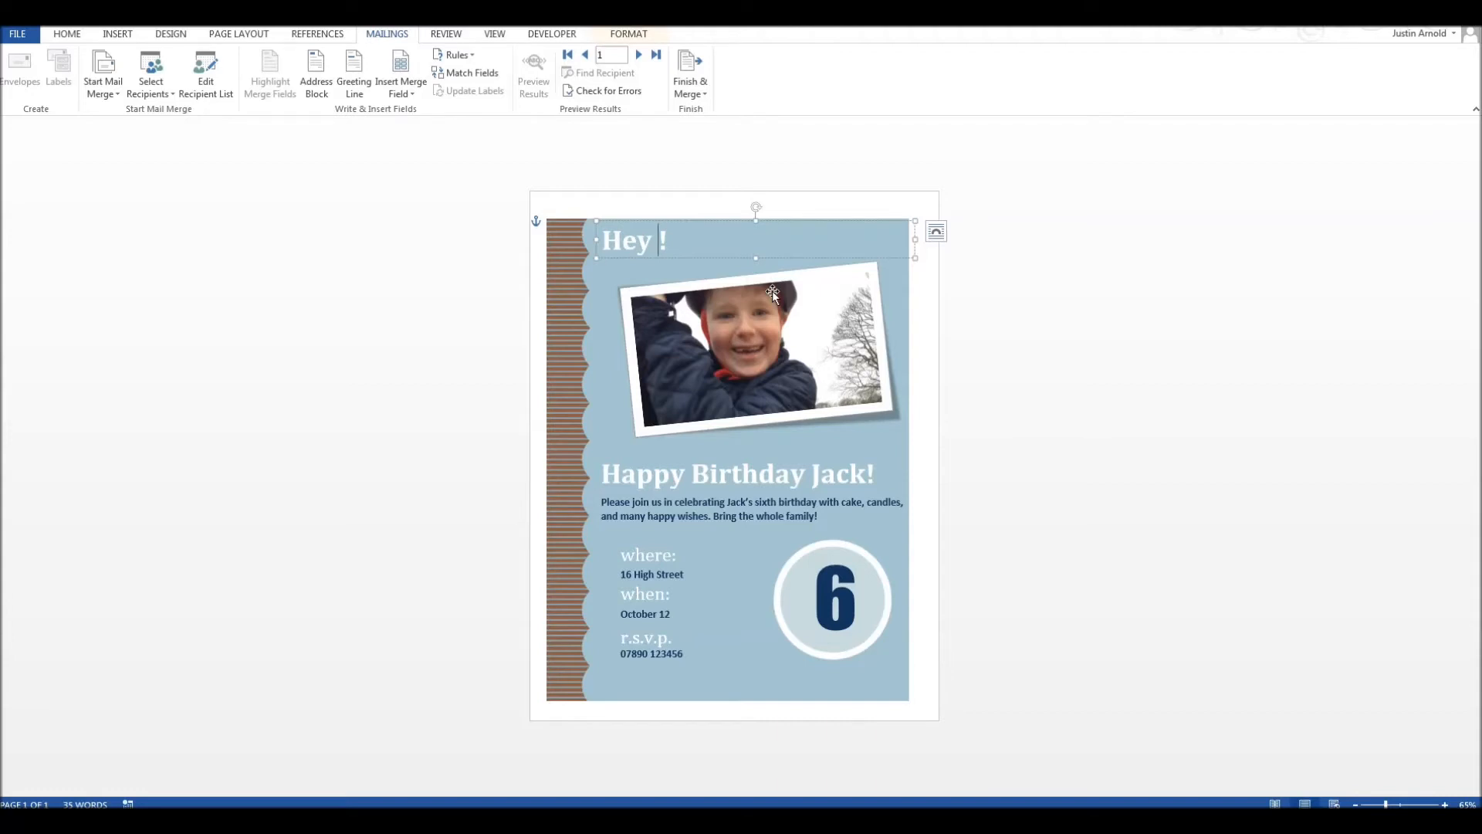
pyautogui.click(414, 90)
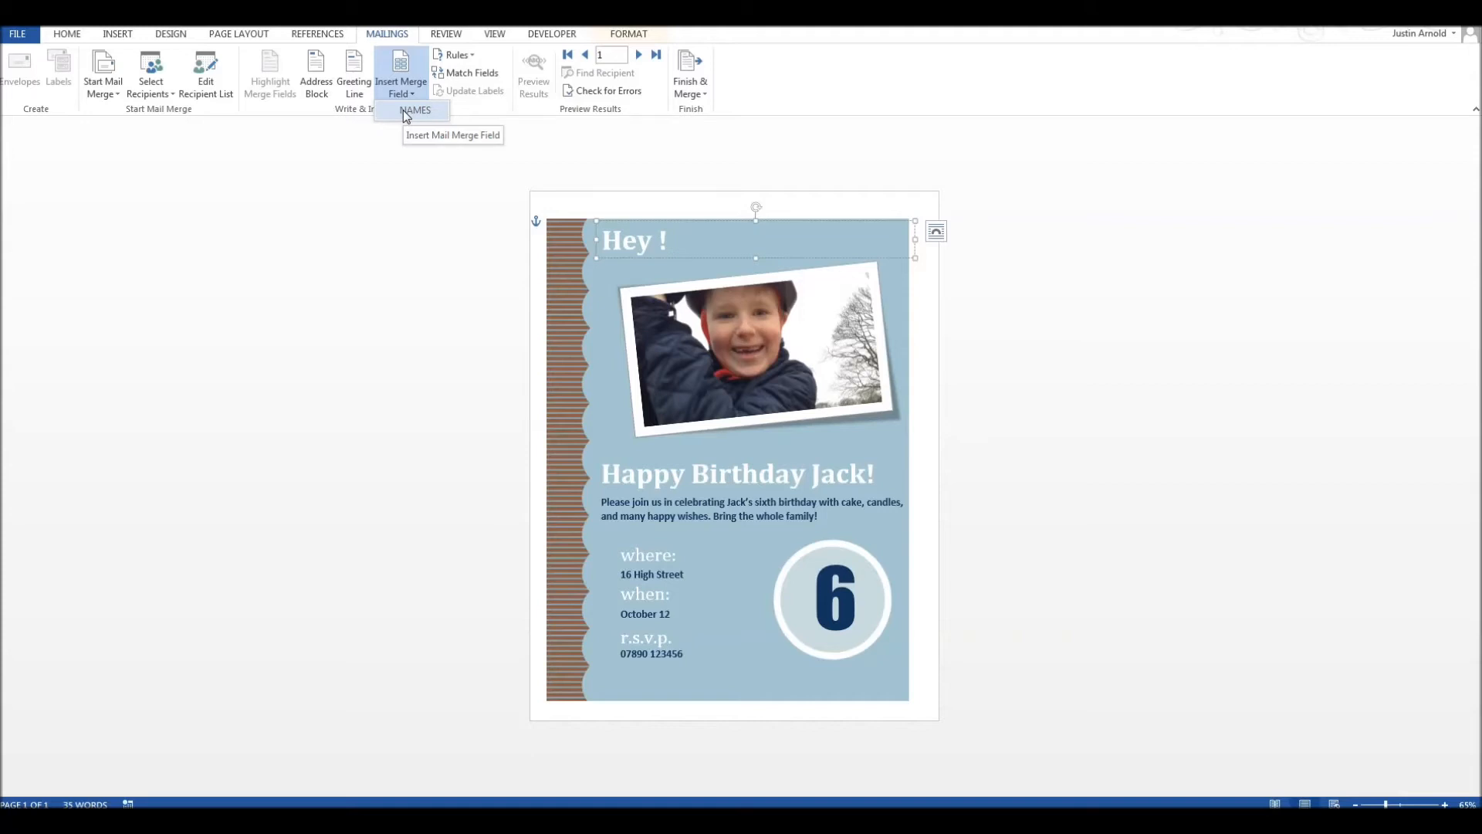
pyautogui.click(406, 110)
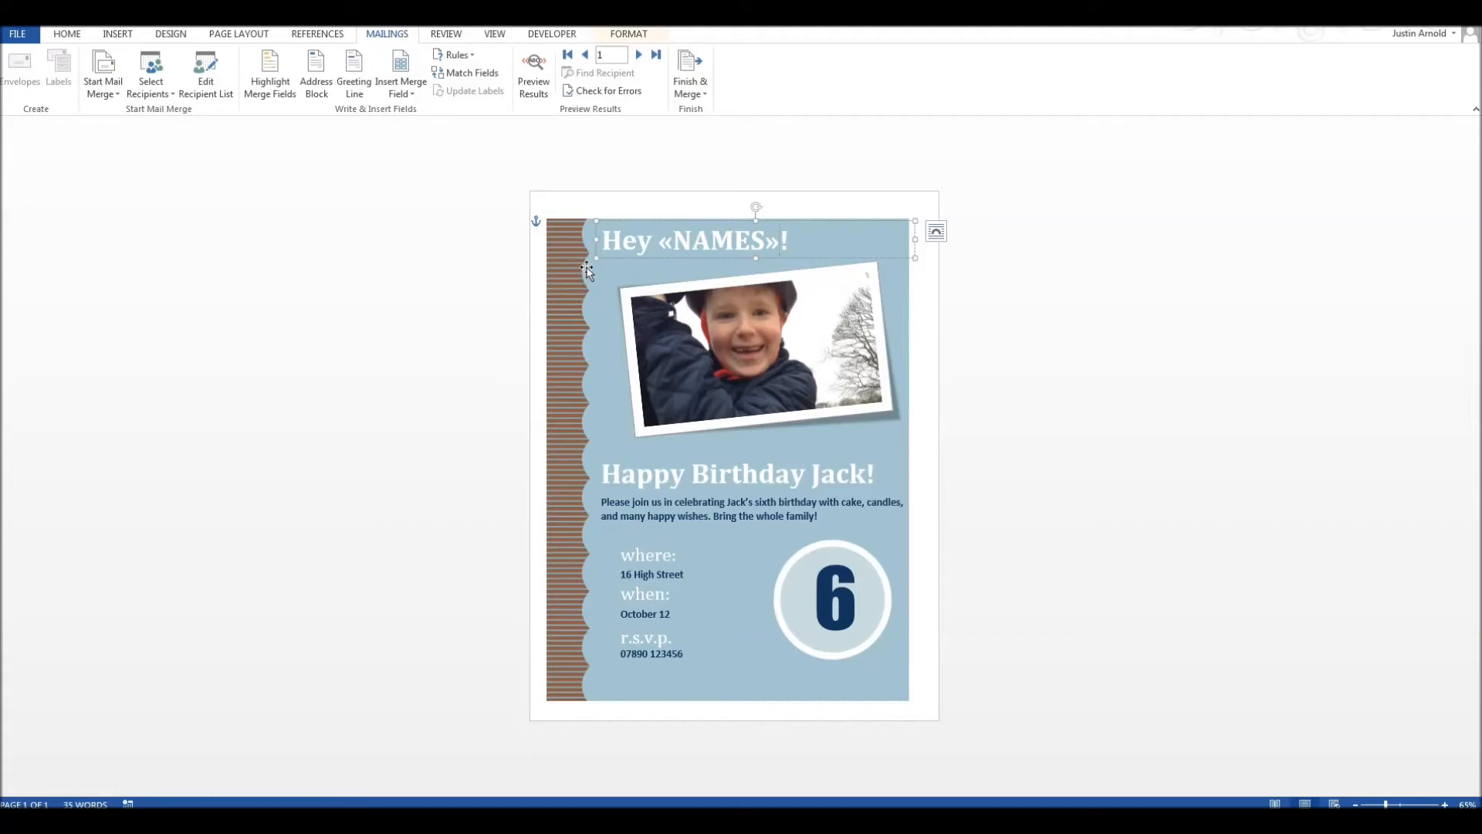
pyautogui.click(998, 246)
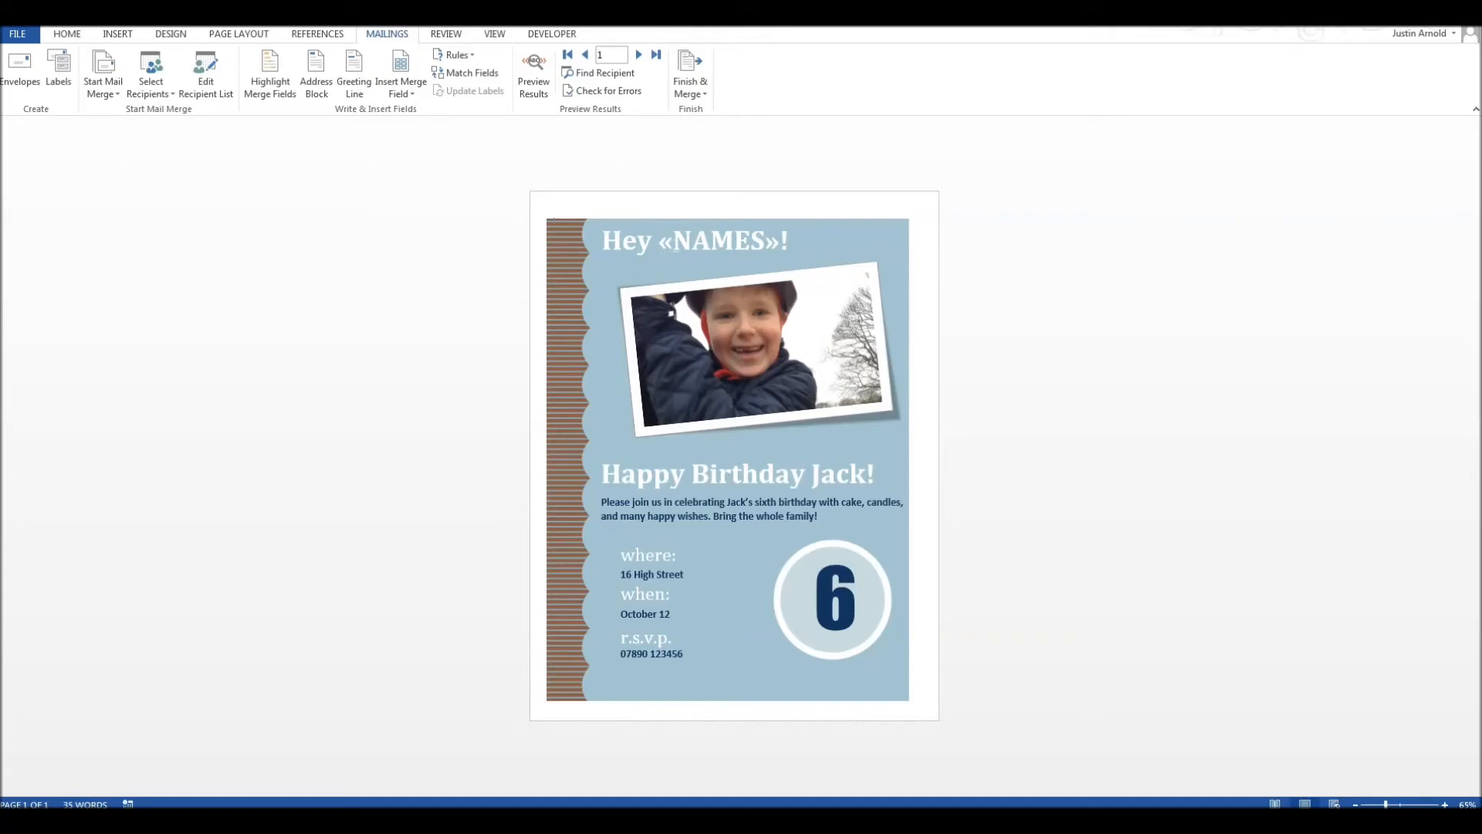
# Step: Examine the inserted NAMES merge field and its extent within the invitation's heading
pyautogui.doubleClick(663, 244)
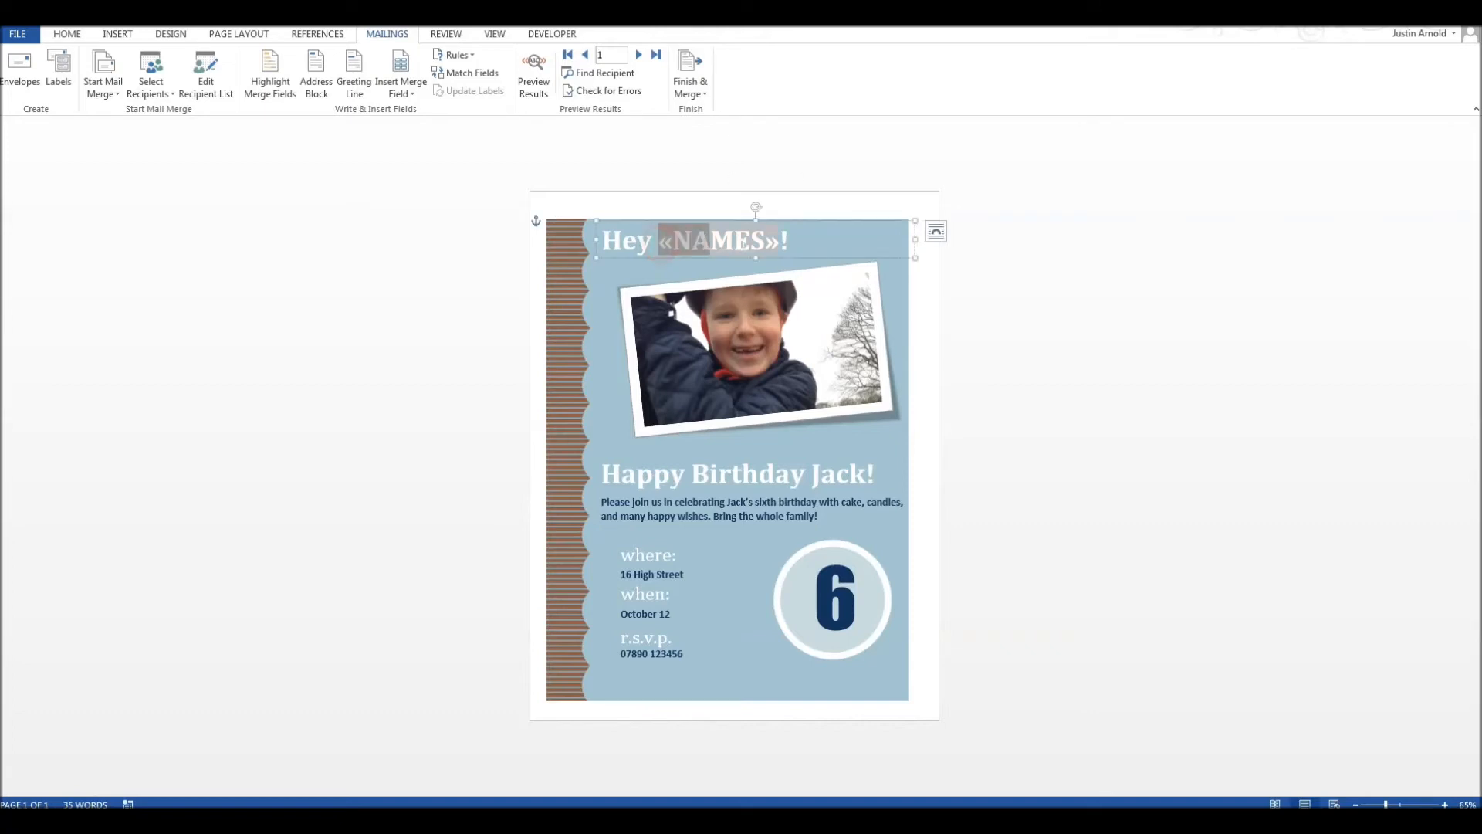
pyautogui.click(664, 242)
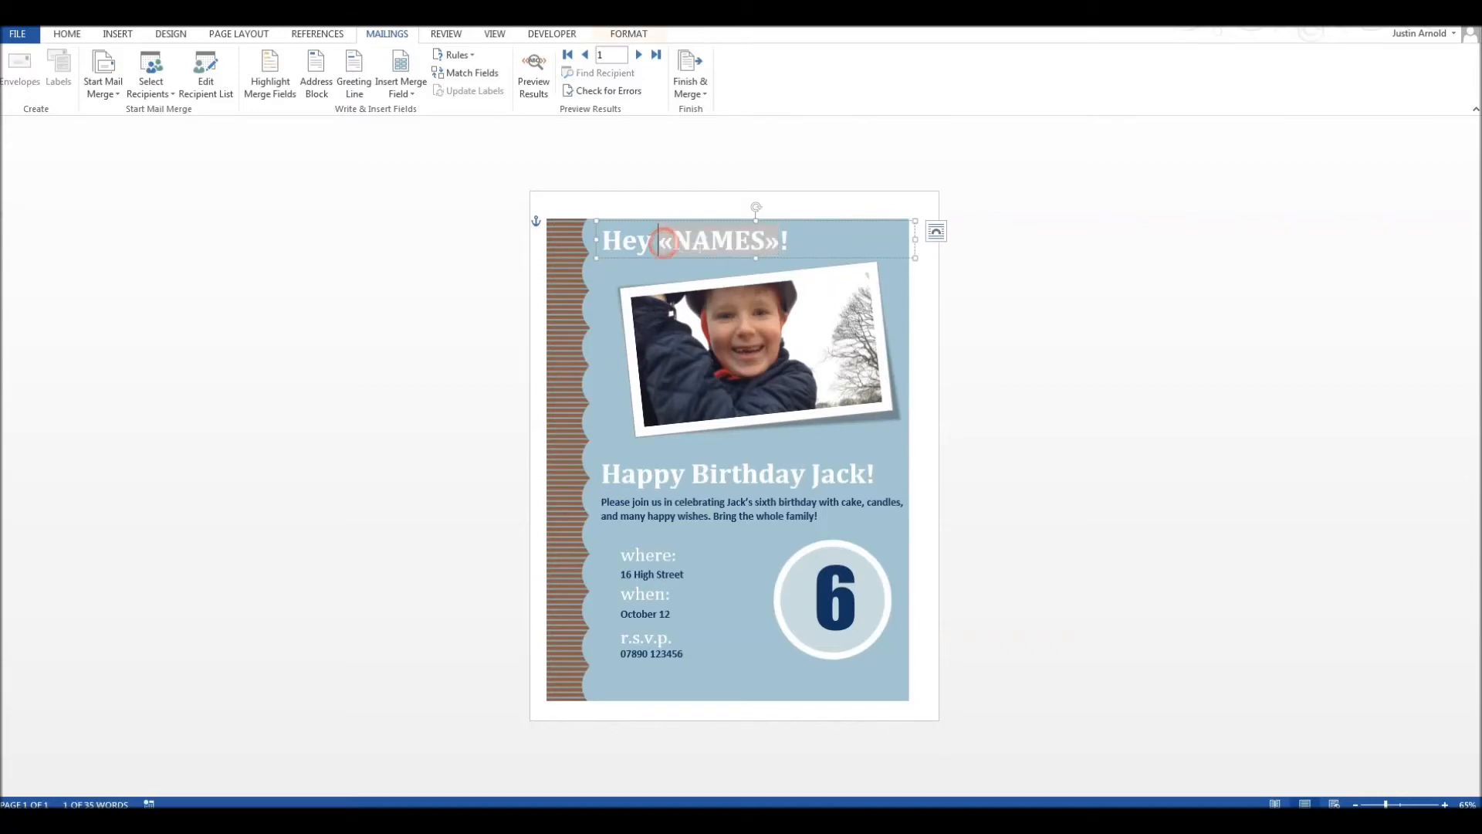
pyautogui.click(671, 242)
pyautogui.click(834, 245)
pyautogui.moveTo(809, 244); pyautogui.dragTo(667, 241)
pyautogui.click(844, 245)
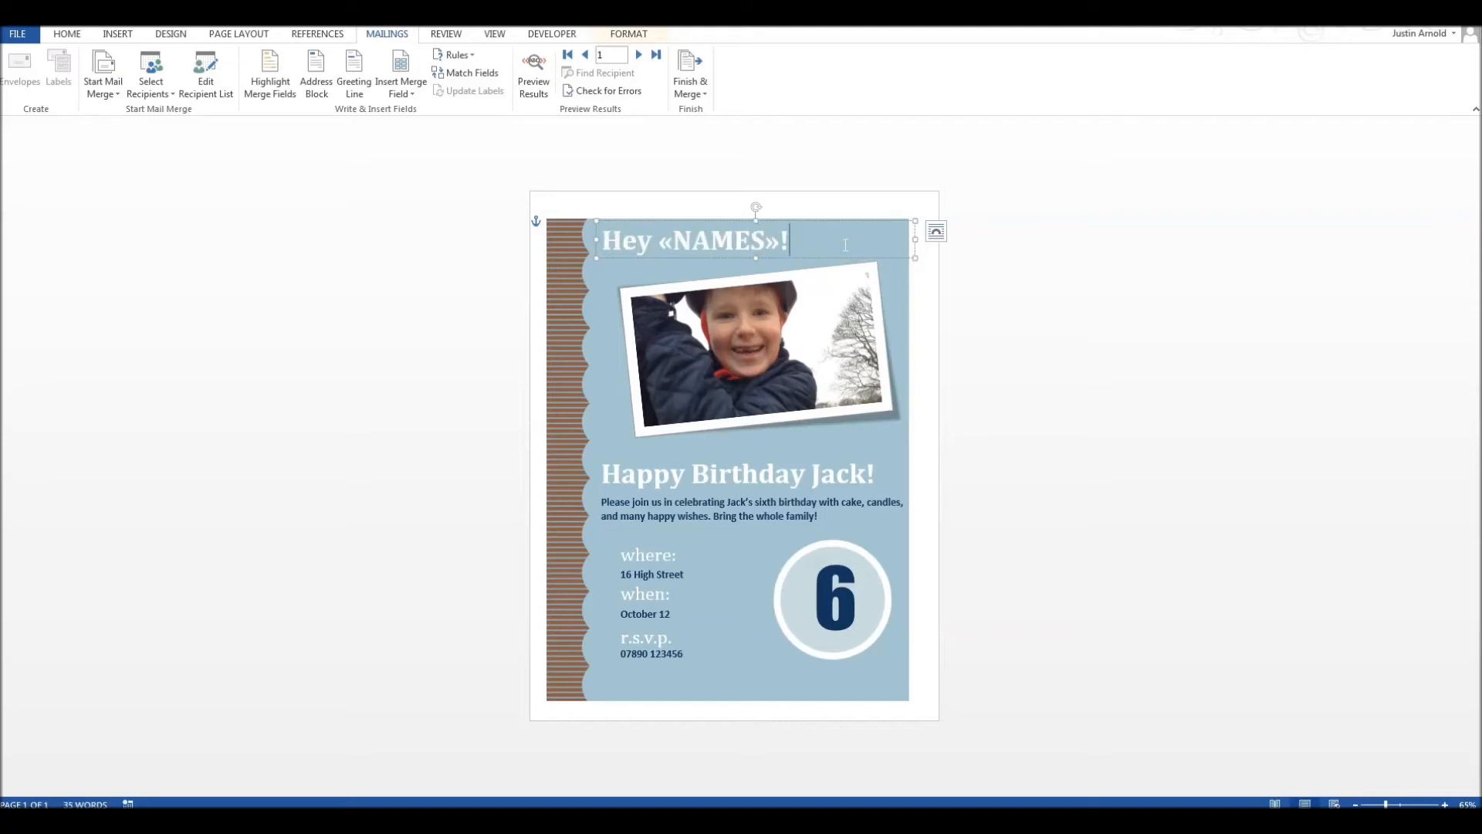
pyautogui.click(711, 241)
pyautogui.click(818, 241)
pyautogui.click(997, 240)
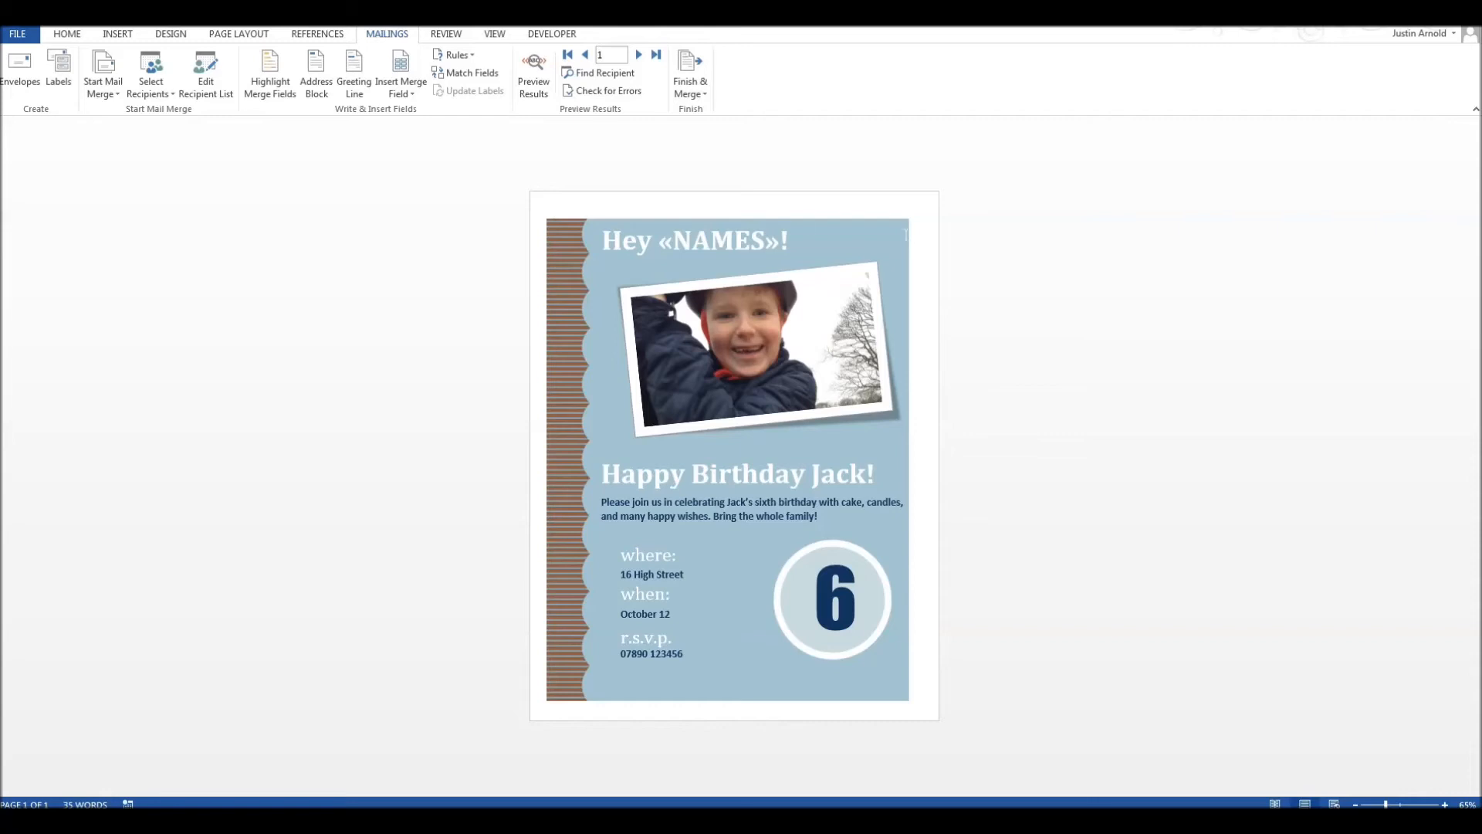
# Step: Preview the merge results and step through the personalised invitations from the first record to record 13
pyautogui.click(539, 74)
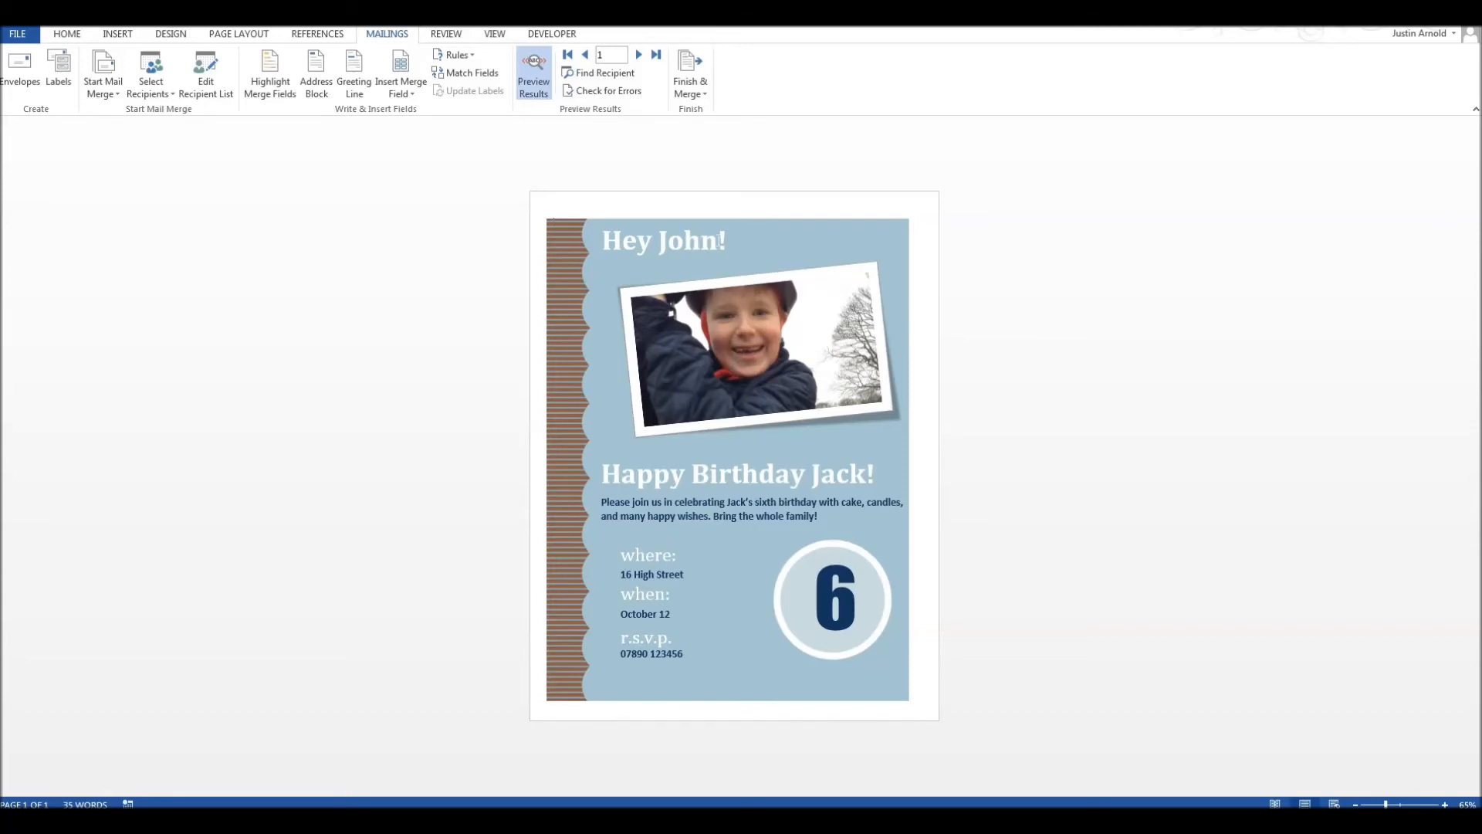
pyautogui.click(638, 55)
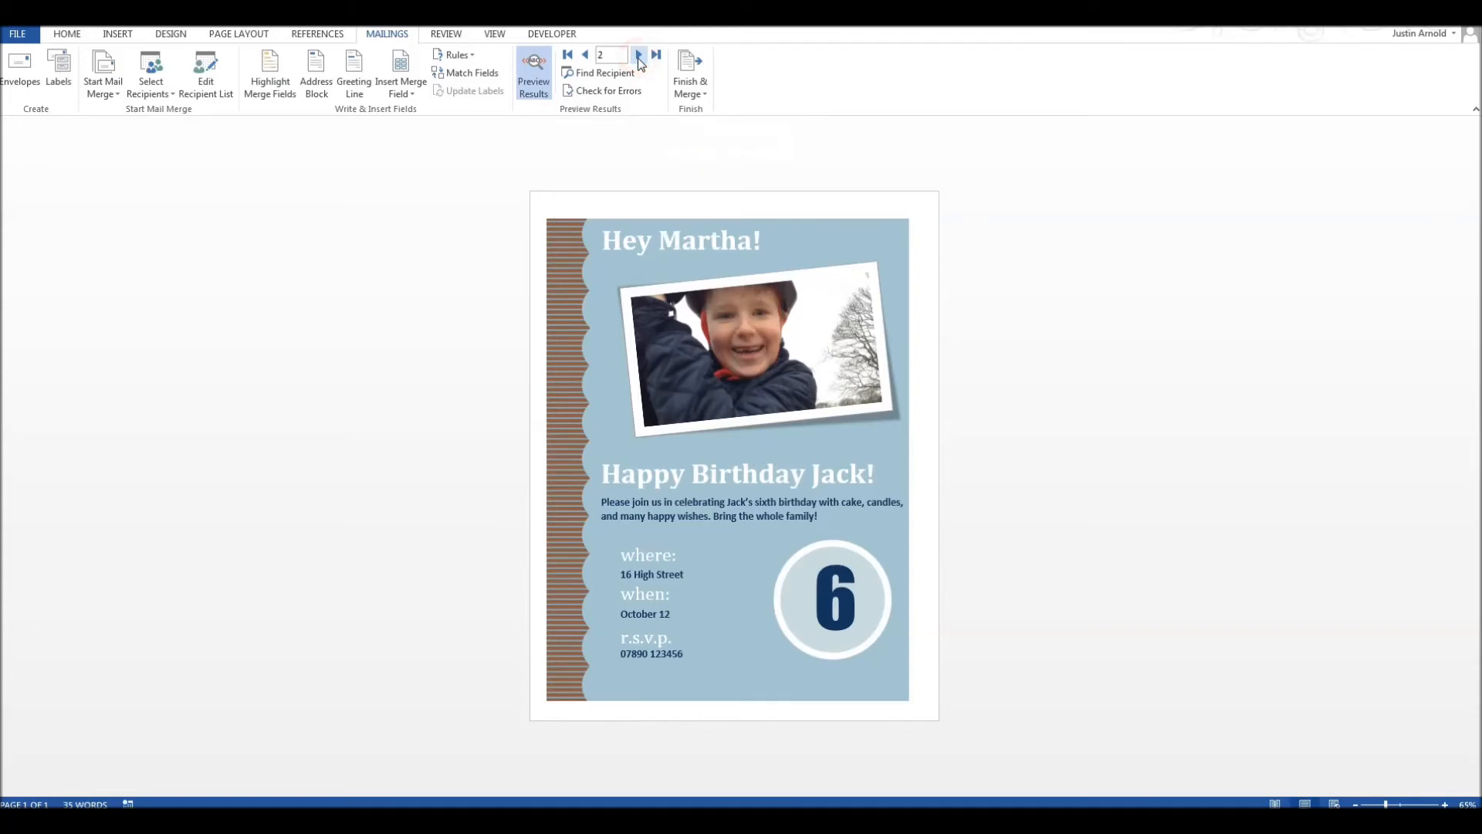
pyautogui.click(638, 55)
pyautogui.click(638, 55)
pyautogui.click(638, 55)
pyautogui.click(639, 55)
pyautogui.click(638, 55)
pyautogui.click(638, 55)
pyautogui.click(638, 55)
pyautogui.click(639, 55)
pyautogui.click(639, 55)
pyautogui.click(638, 55)
pyautogui.click(639, 55)
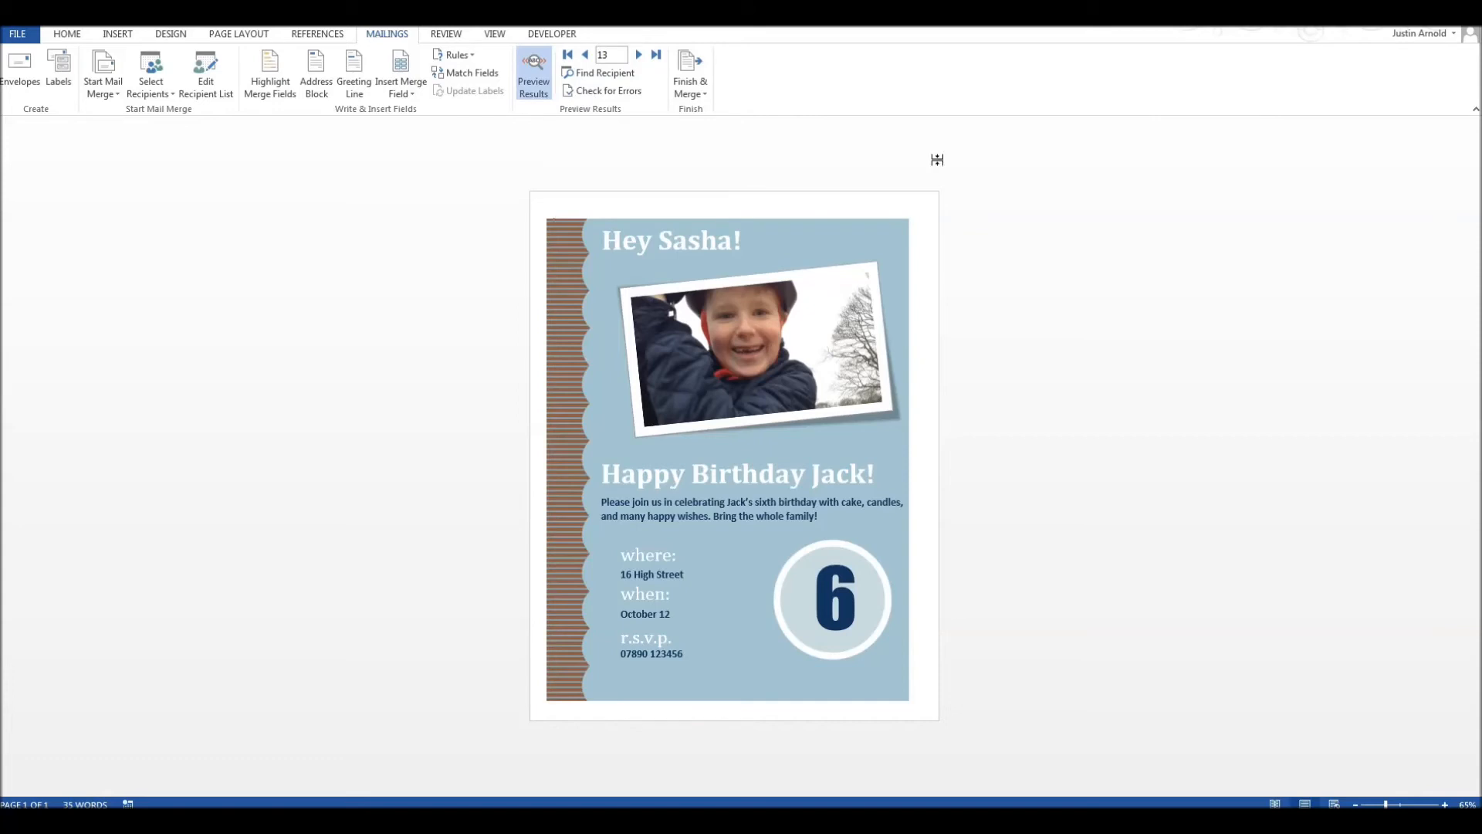
# Step: Return the merge preview to the first record, advance to record 2, and turn off the results preview
pyautogui.click(568, 54)
pyautogui.click(639, 55)
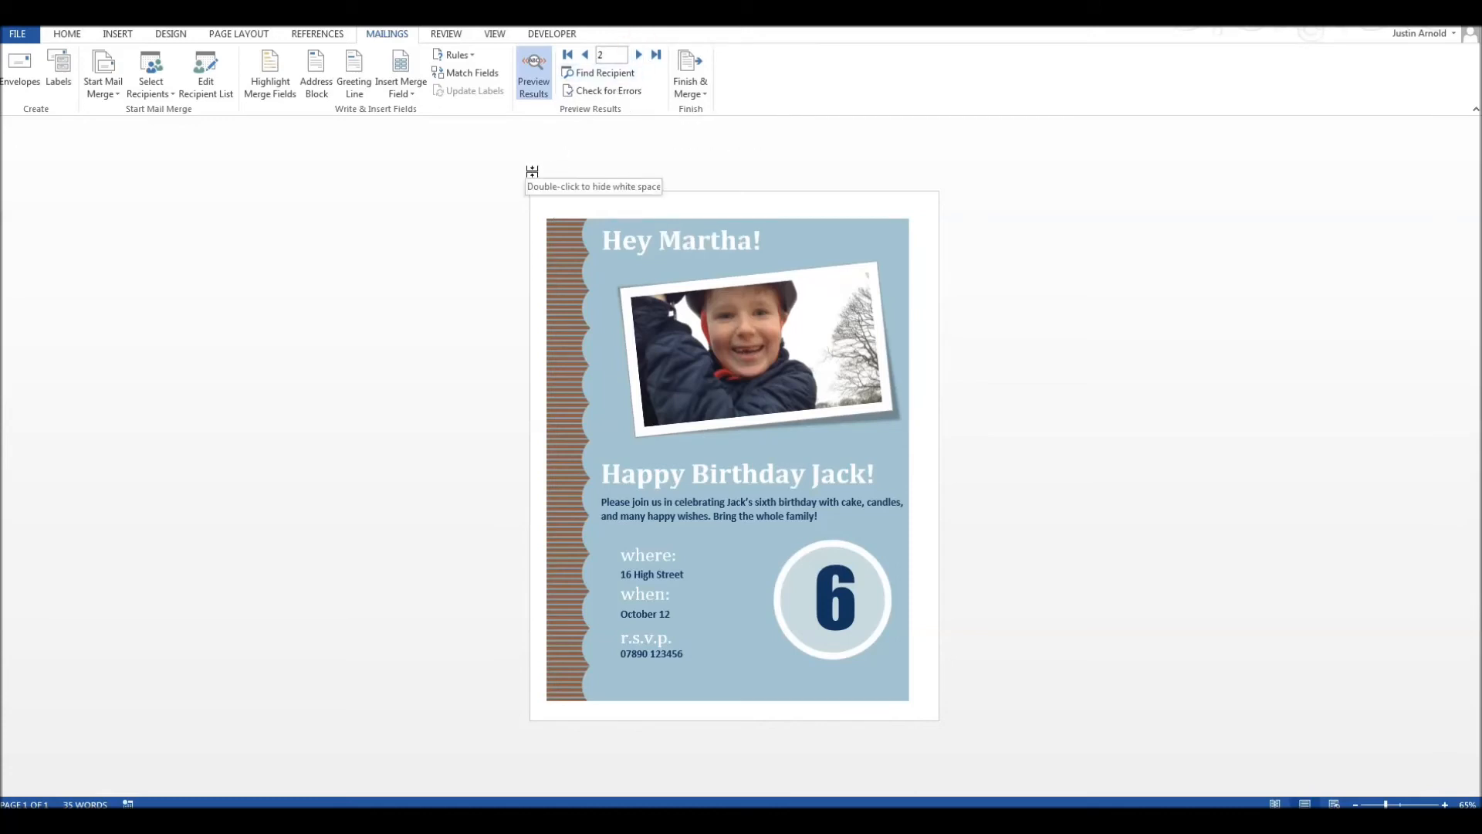
pyautogui.click(535, 69)
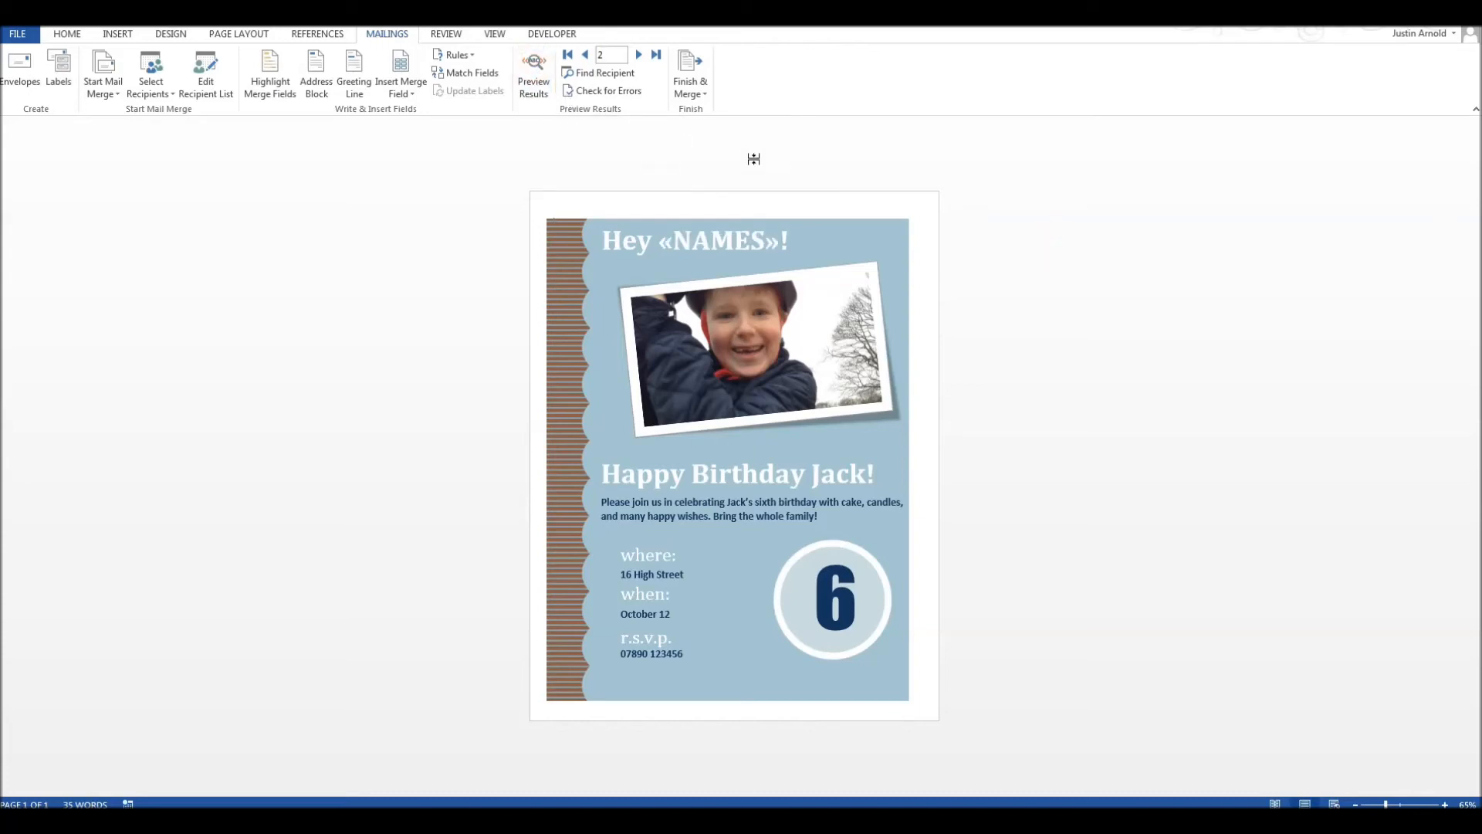
pyautogui.click(698, 93)
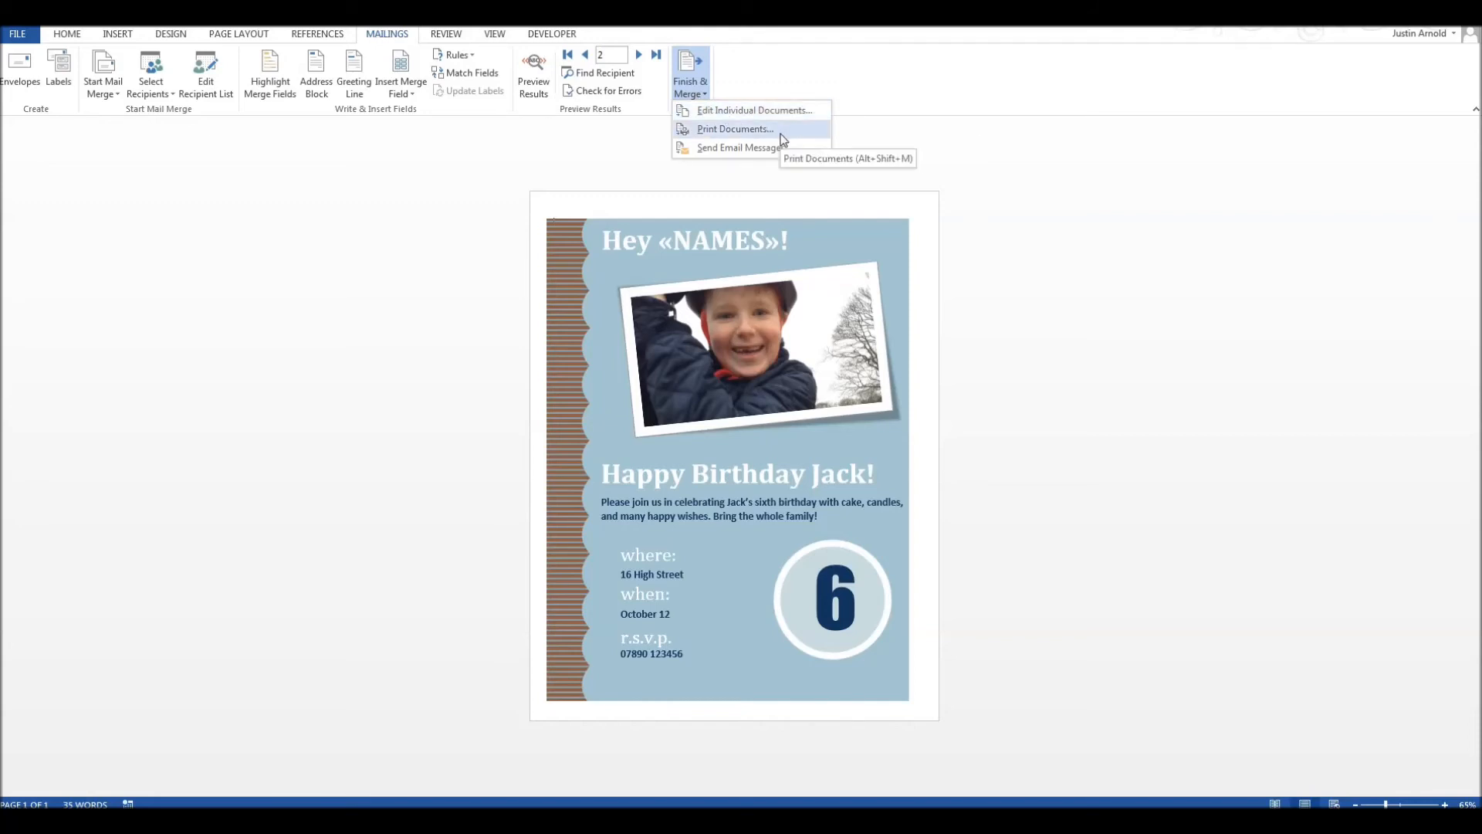
pyautogui.click(535, 75)
pyautogui.click(535, 75)
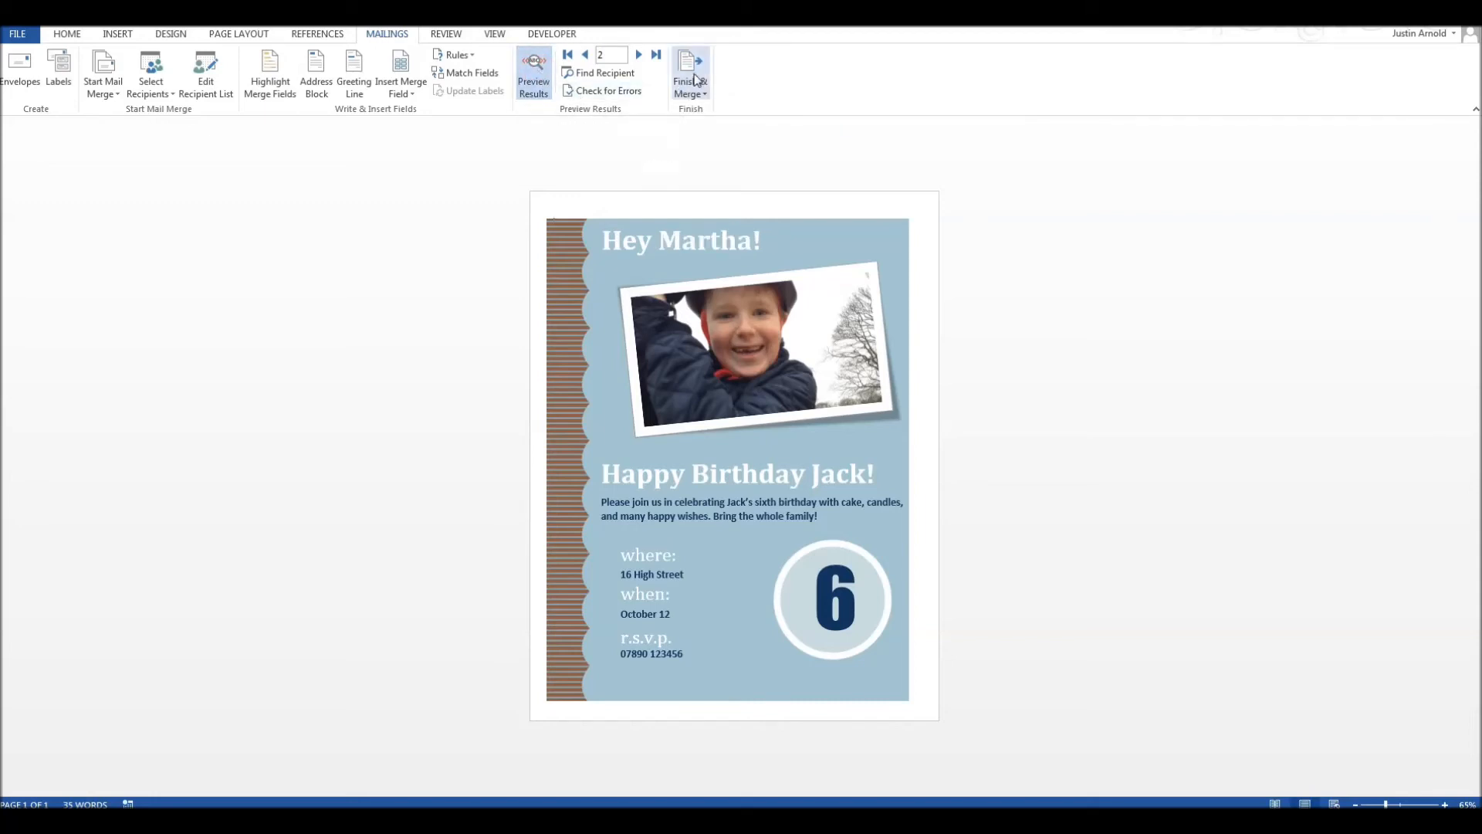
pyautogui.click(536, 76)
# Step: Merge all records into a new document of individually editable invitations
pyautogui.click(697, 65)
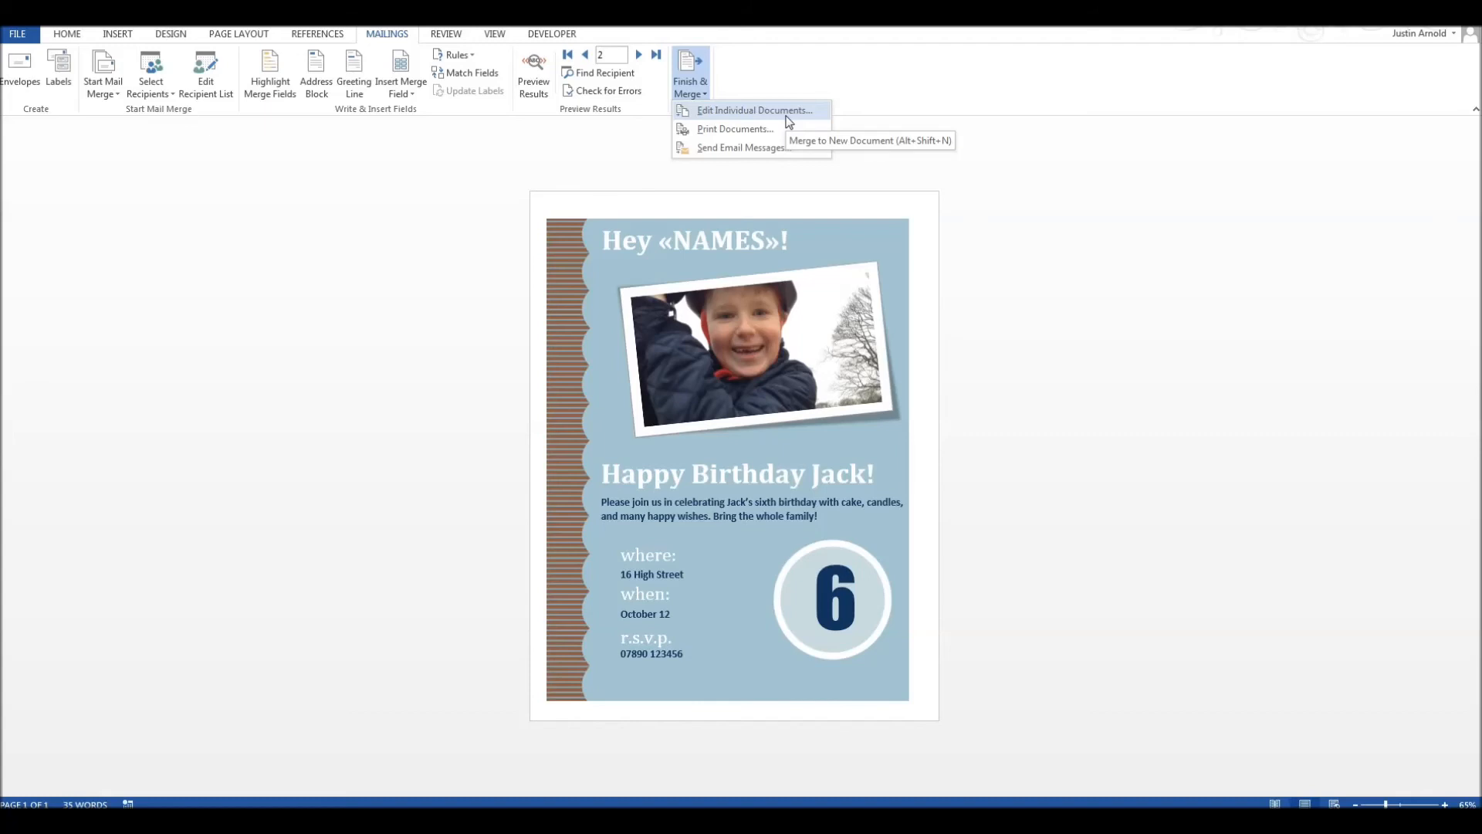
pyautogui.click(730, 113)
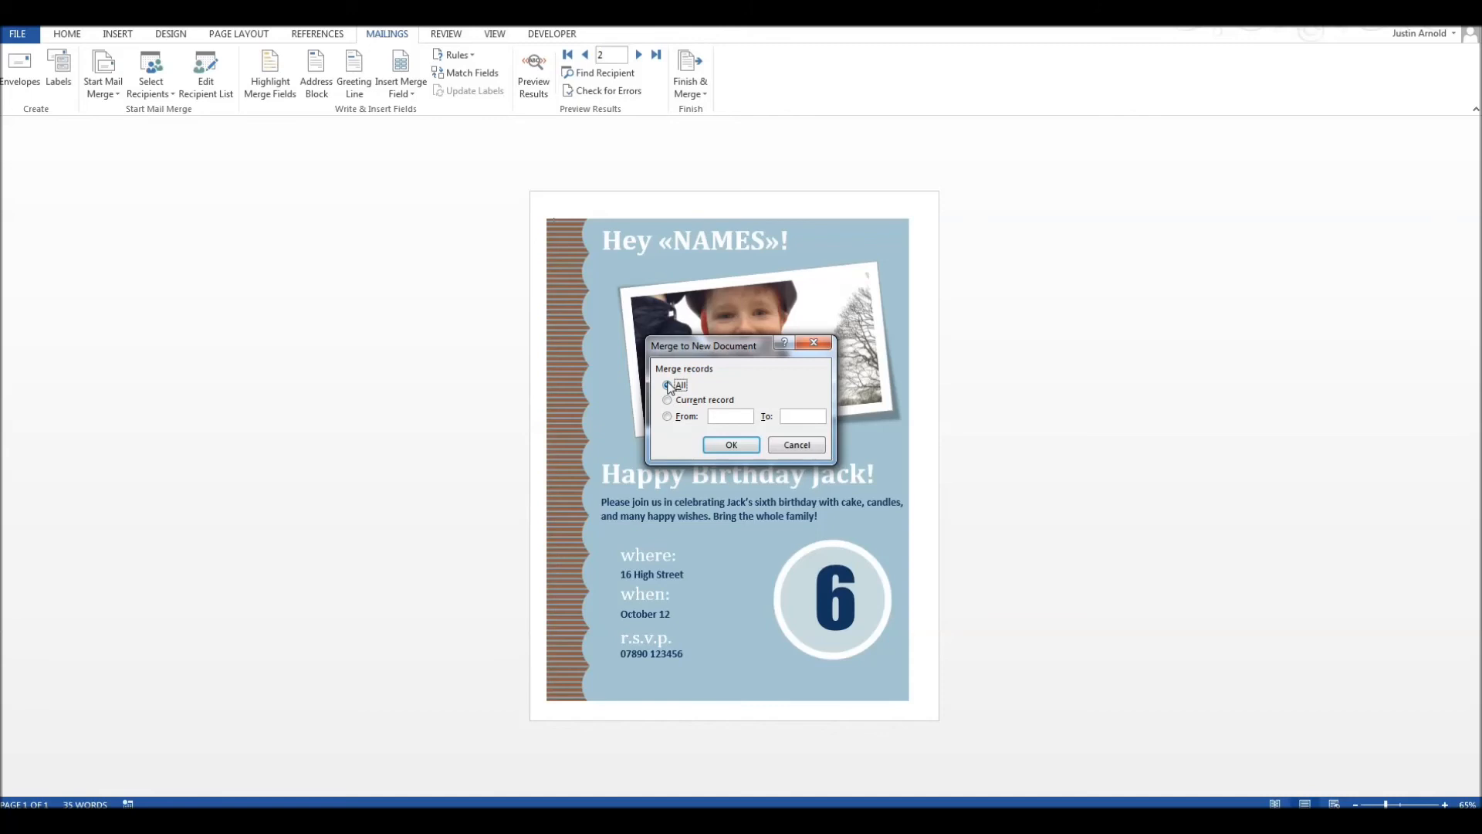
pyautogui.click(734, 448)
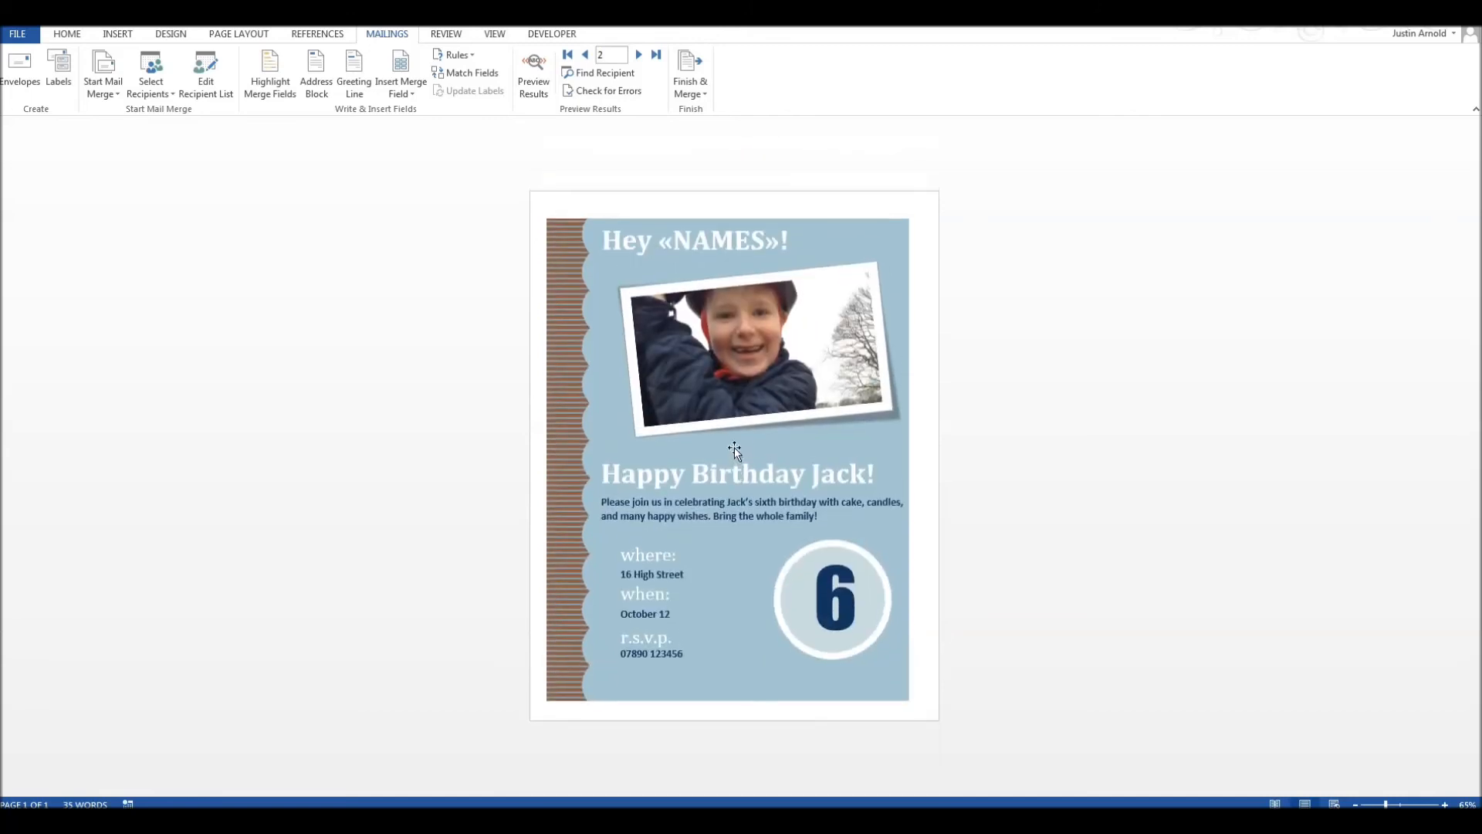
# Step: Check the guest names in the headings across the merged document's invitations, then return to the first invitation
pyautogui.scroll(-3, 1138, 286)
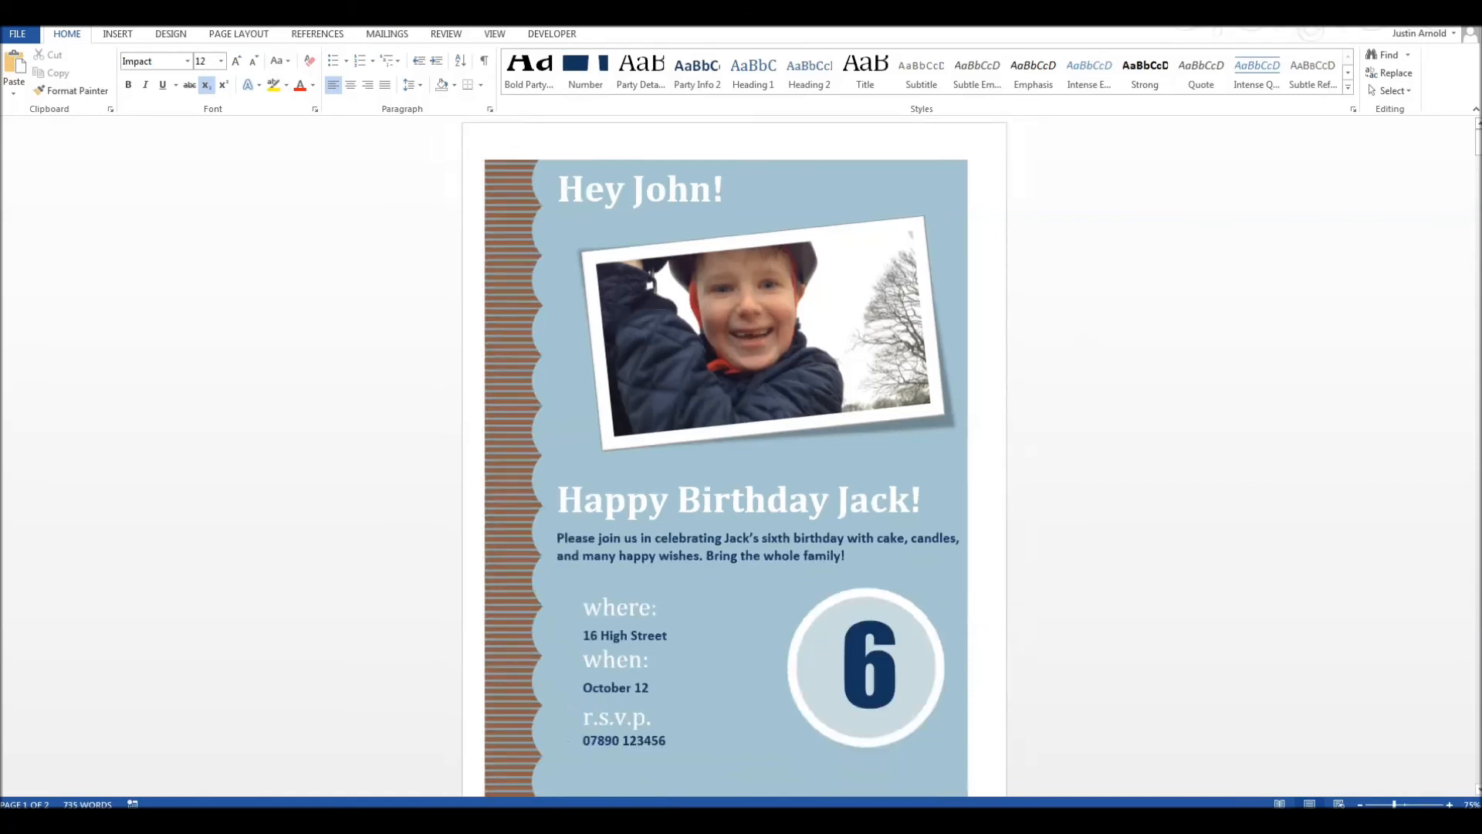
pyautogui.click(1138, 286)
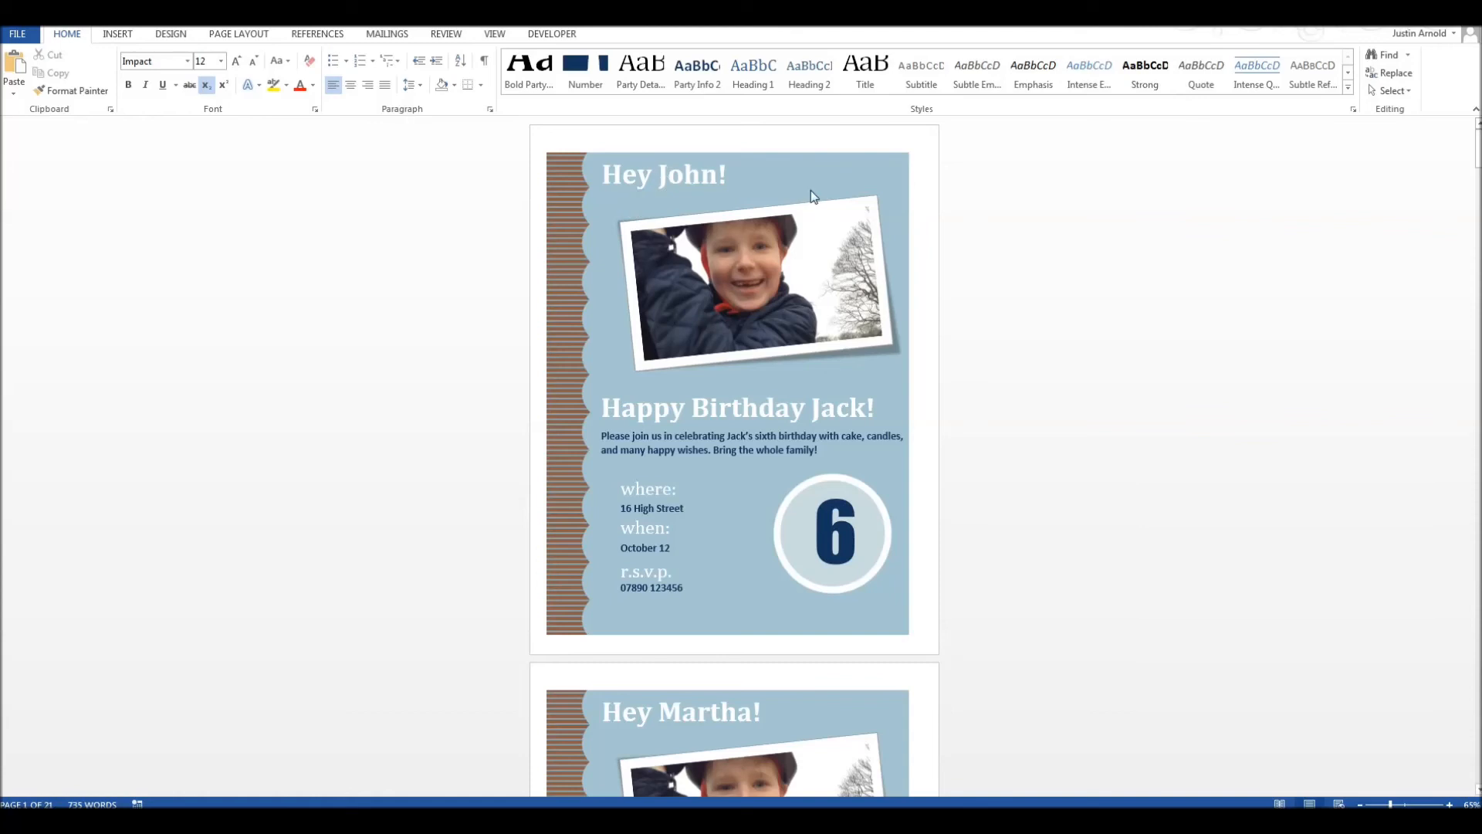
pyautogui.scroll(-3, 799, 328)
pyautogui.scroll(-5, 800, 323)
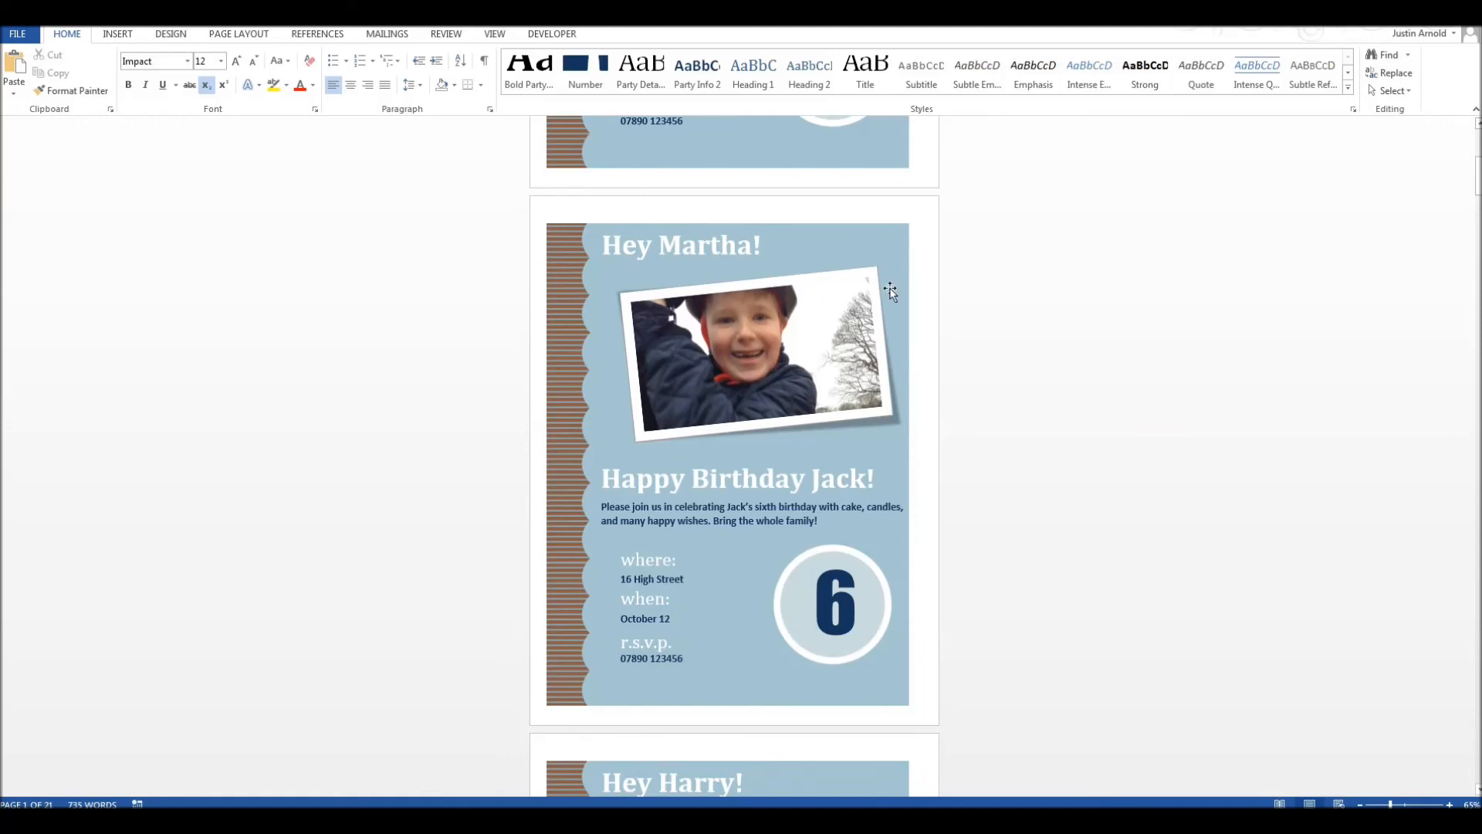
pyautogui.scroll(-4, 751, 311)
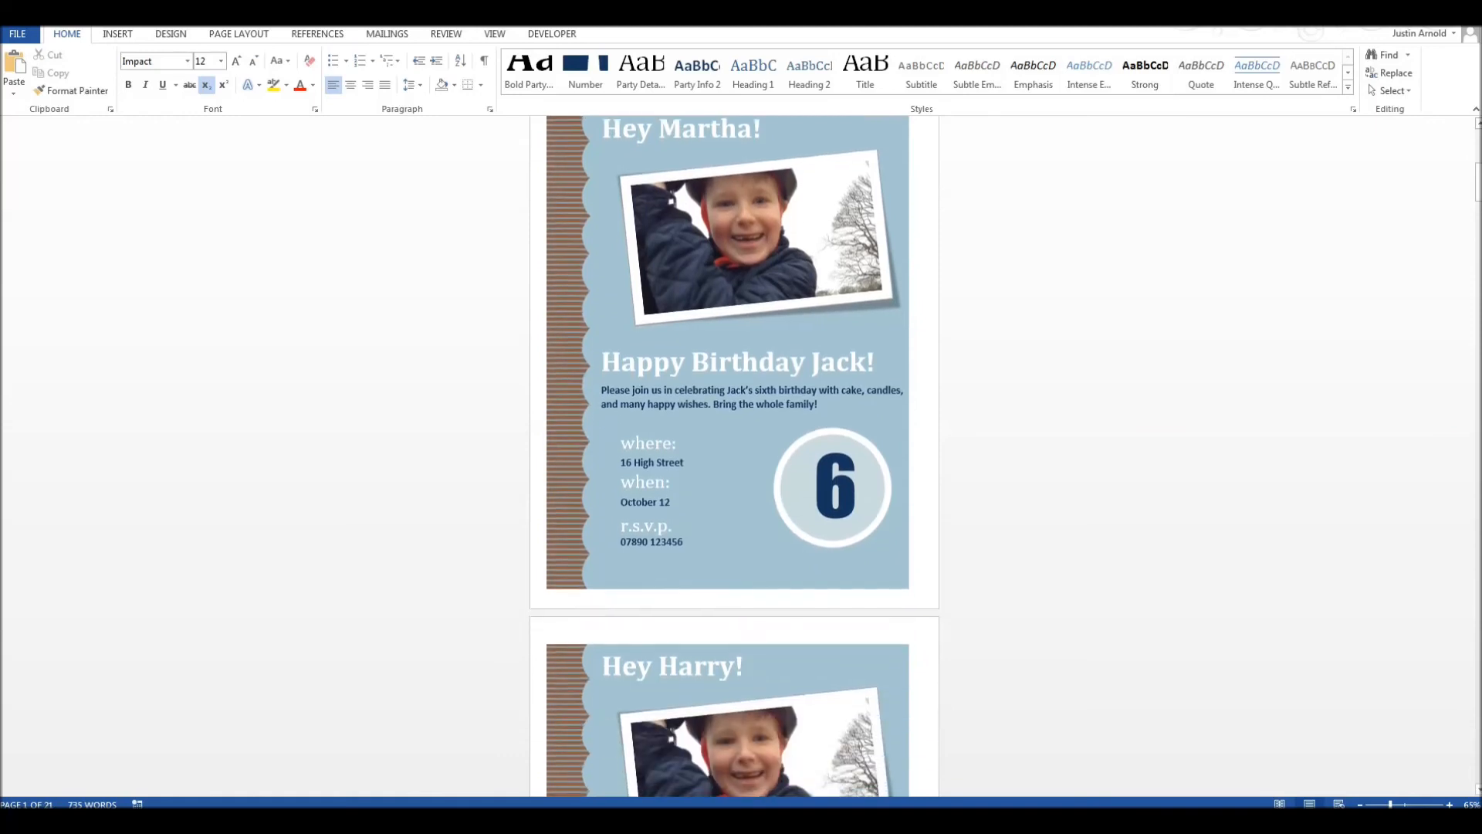
pyautogui.scroll(-6, 1089, 358)
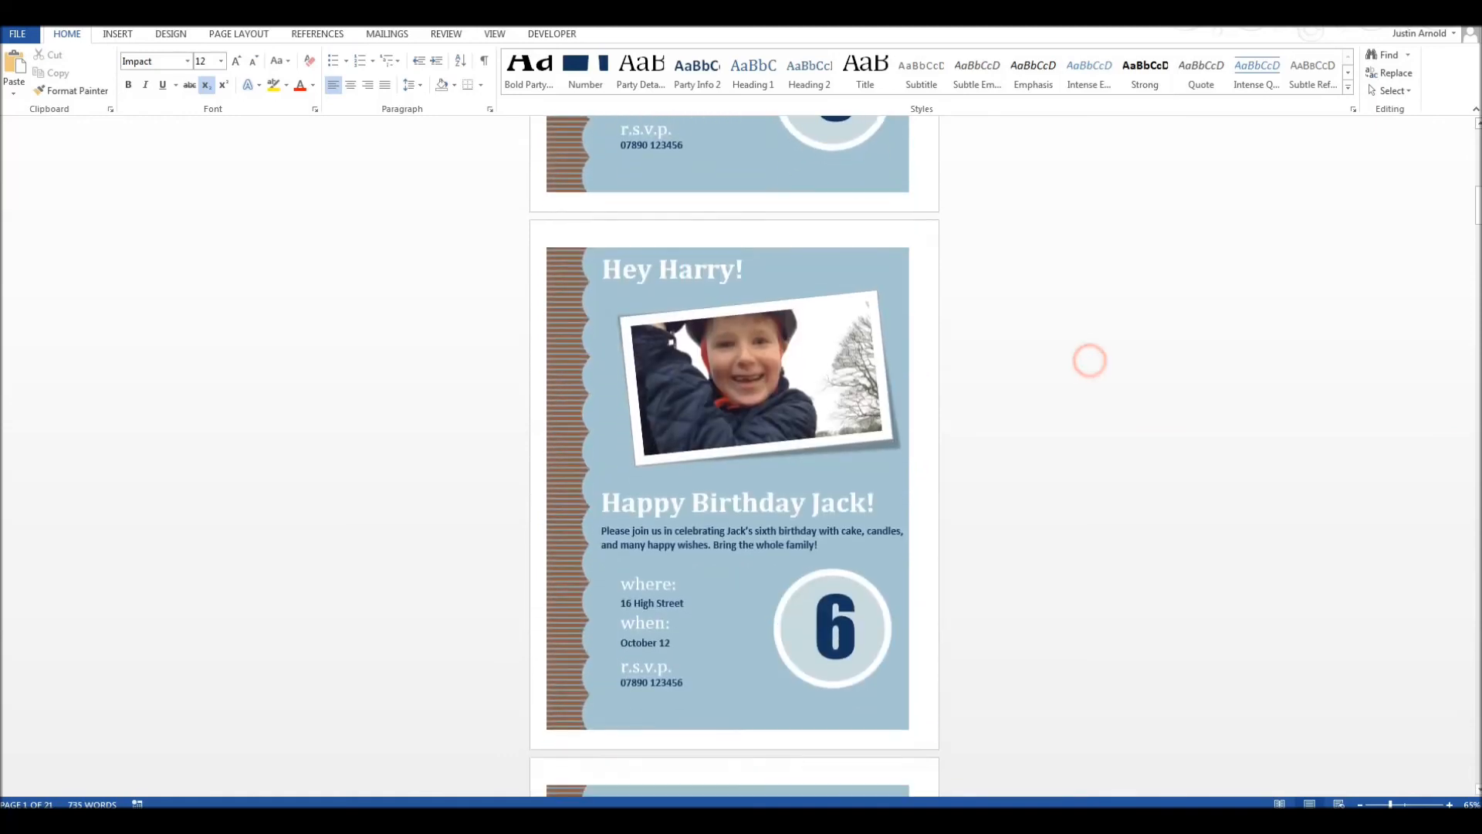
pyautogui.scroll(-8, 734, 455)
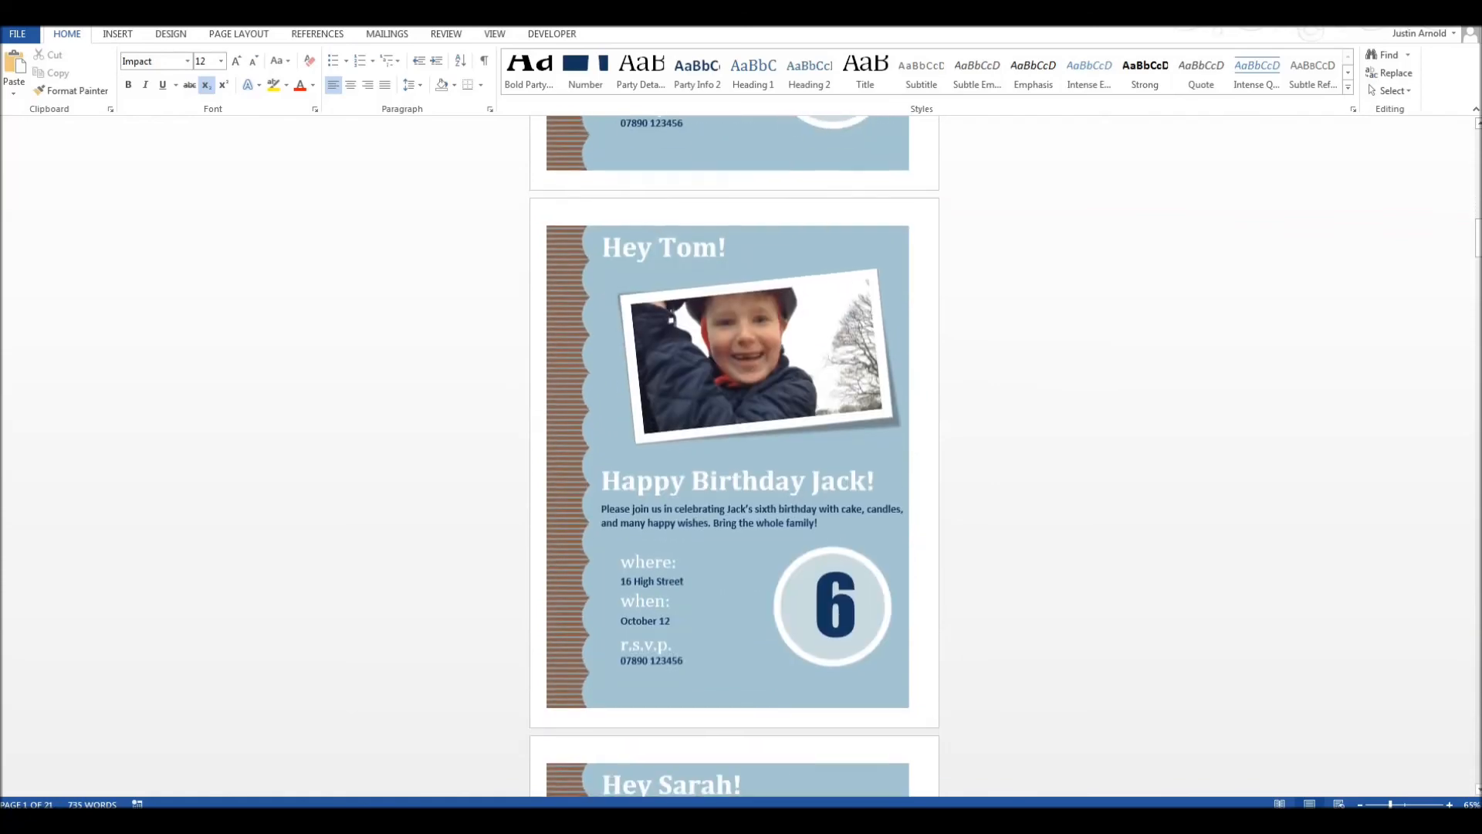
pyautogui.middleClick(1022, 319)
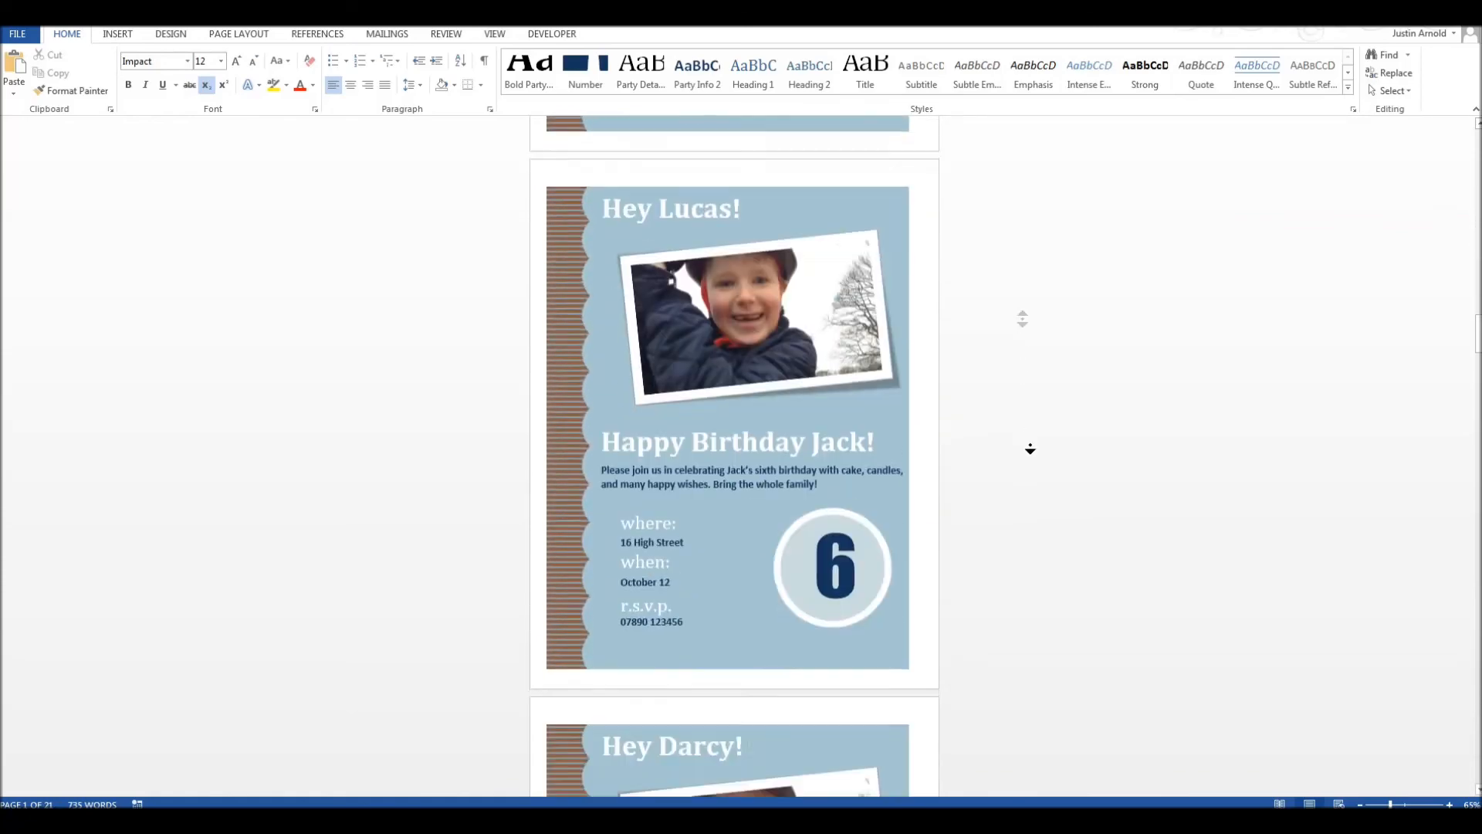
pyautogui.click(1029, 444)
pyautogui.click(1080, 324)
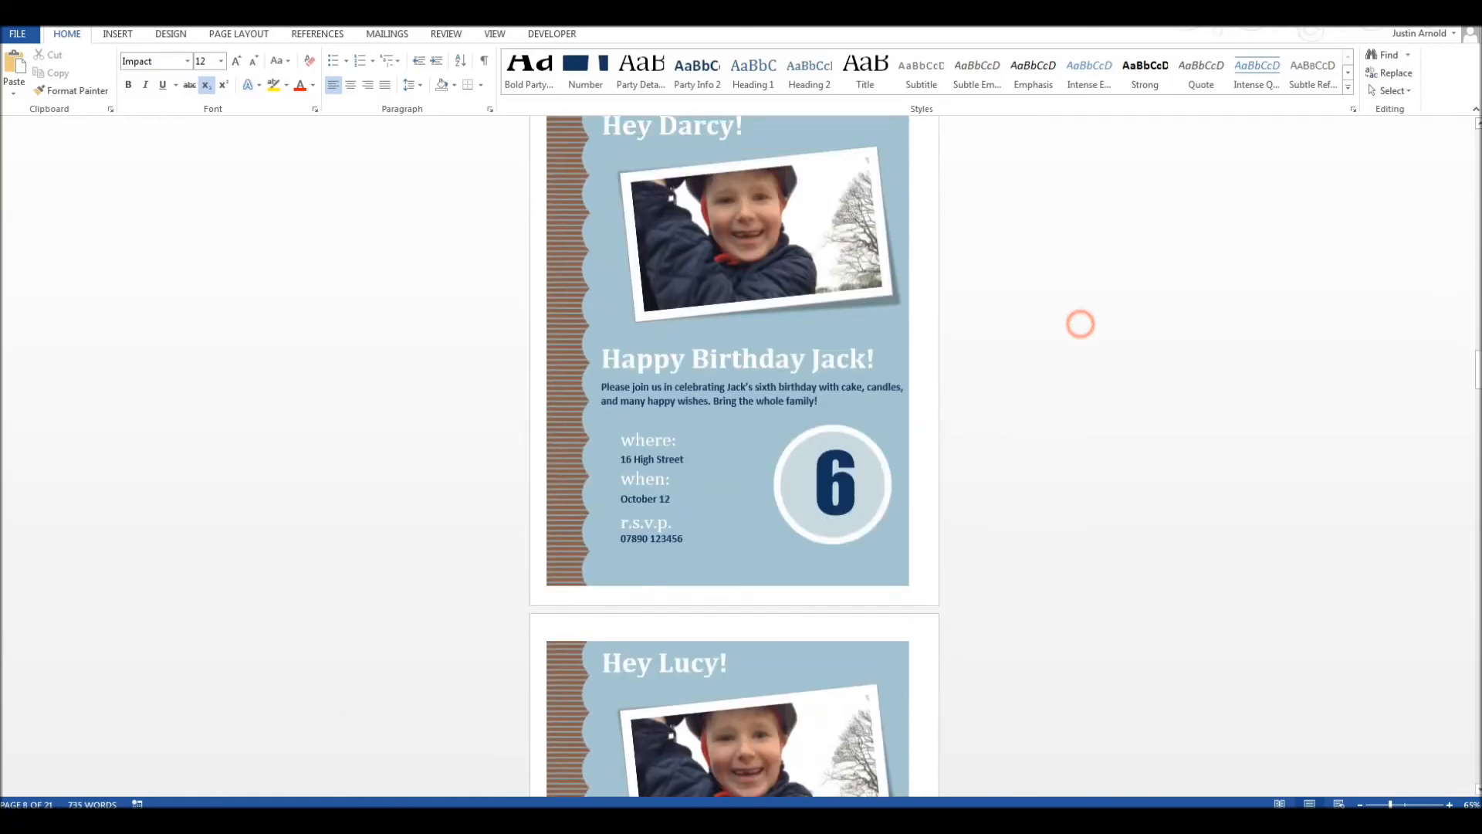
pyautogui.scroll(10, 734, 455)
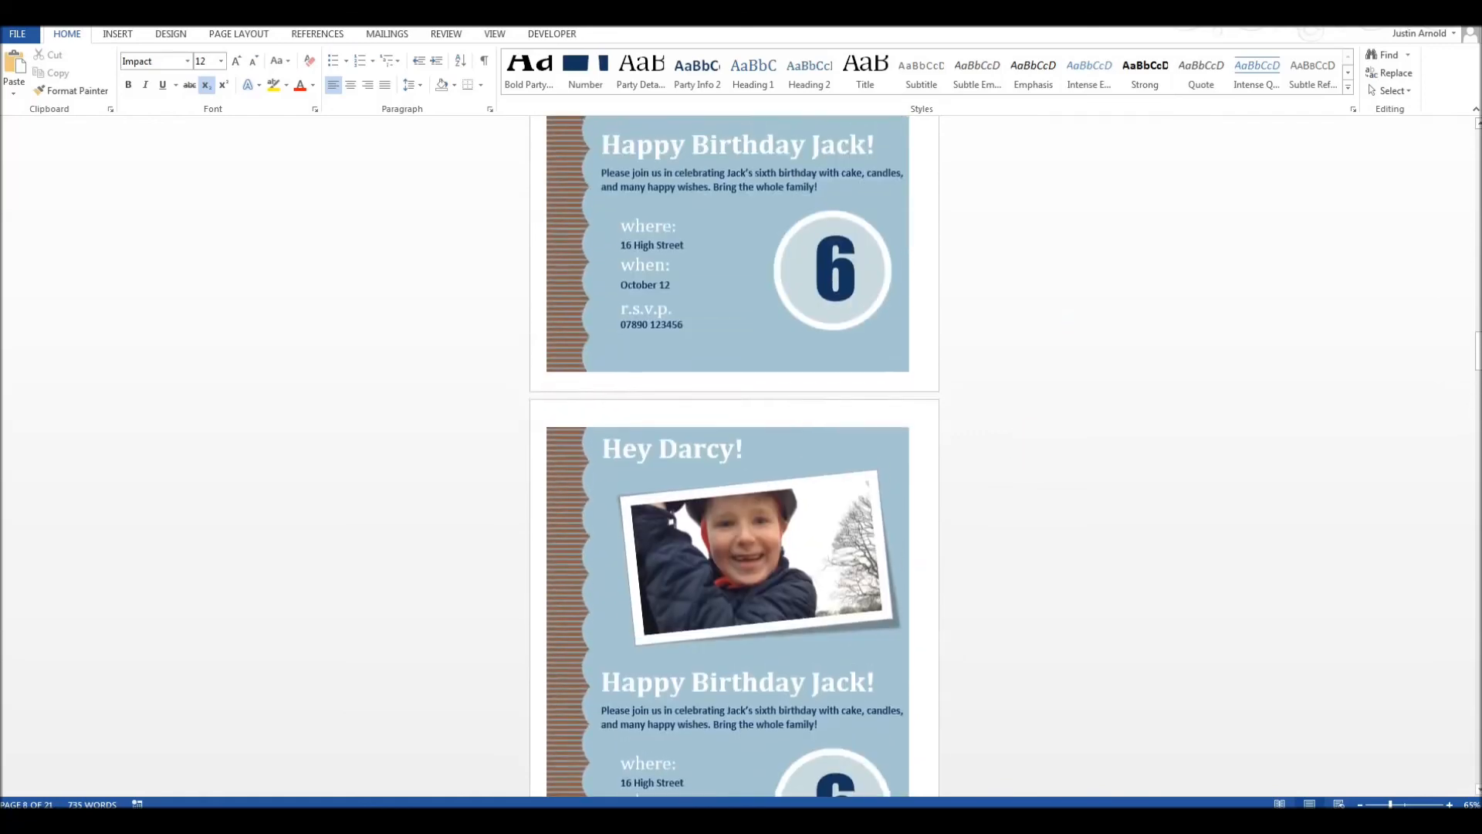
pyautogui.moveTo(1478, 342); pyautogui.dragTo(1479, 145)
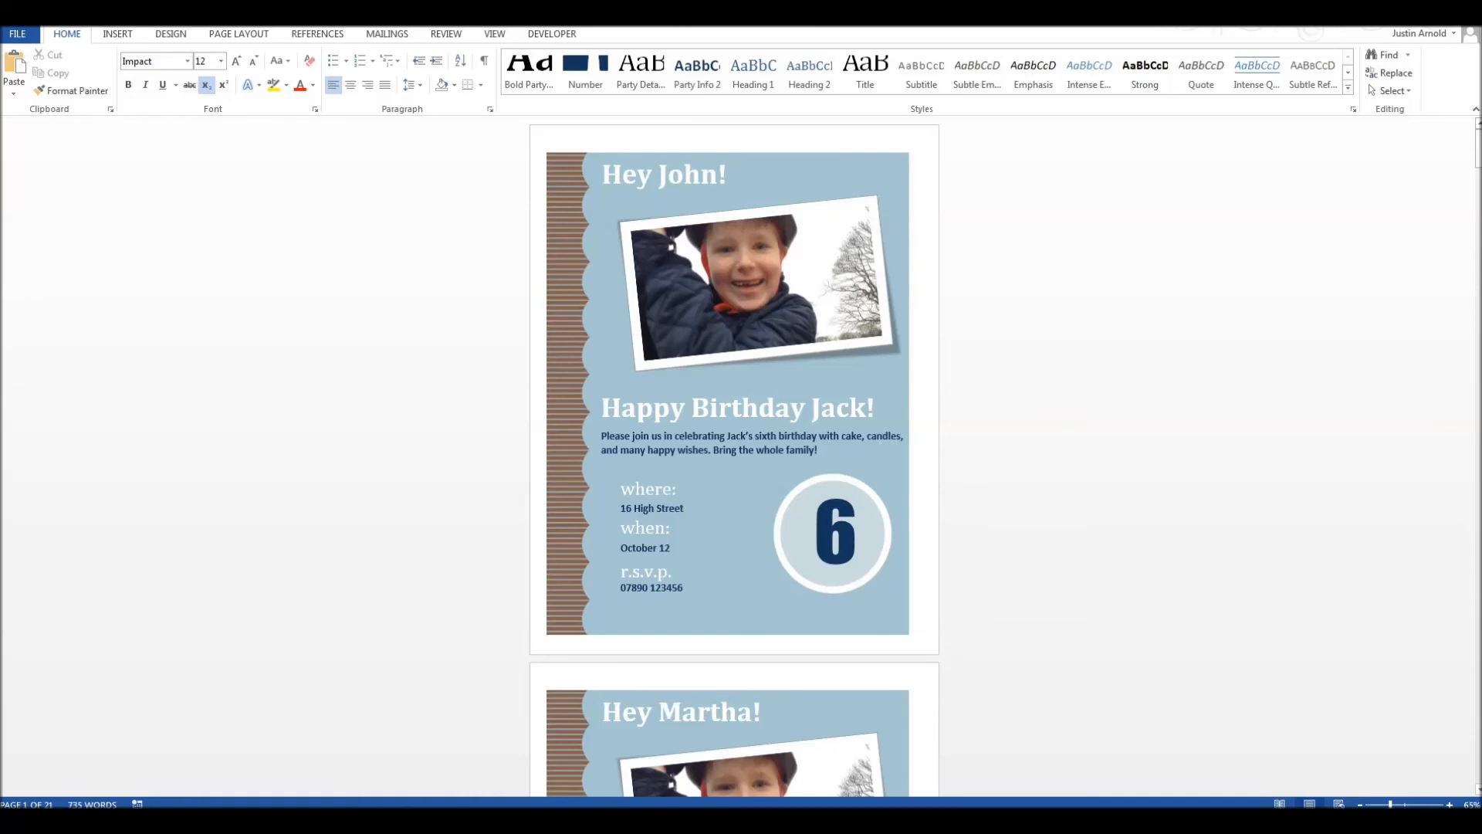
pyautogui.click(1012, 200)
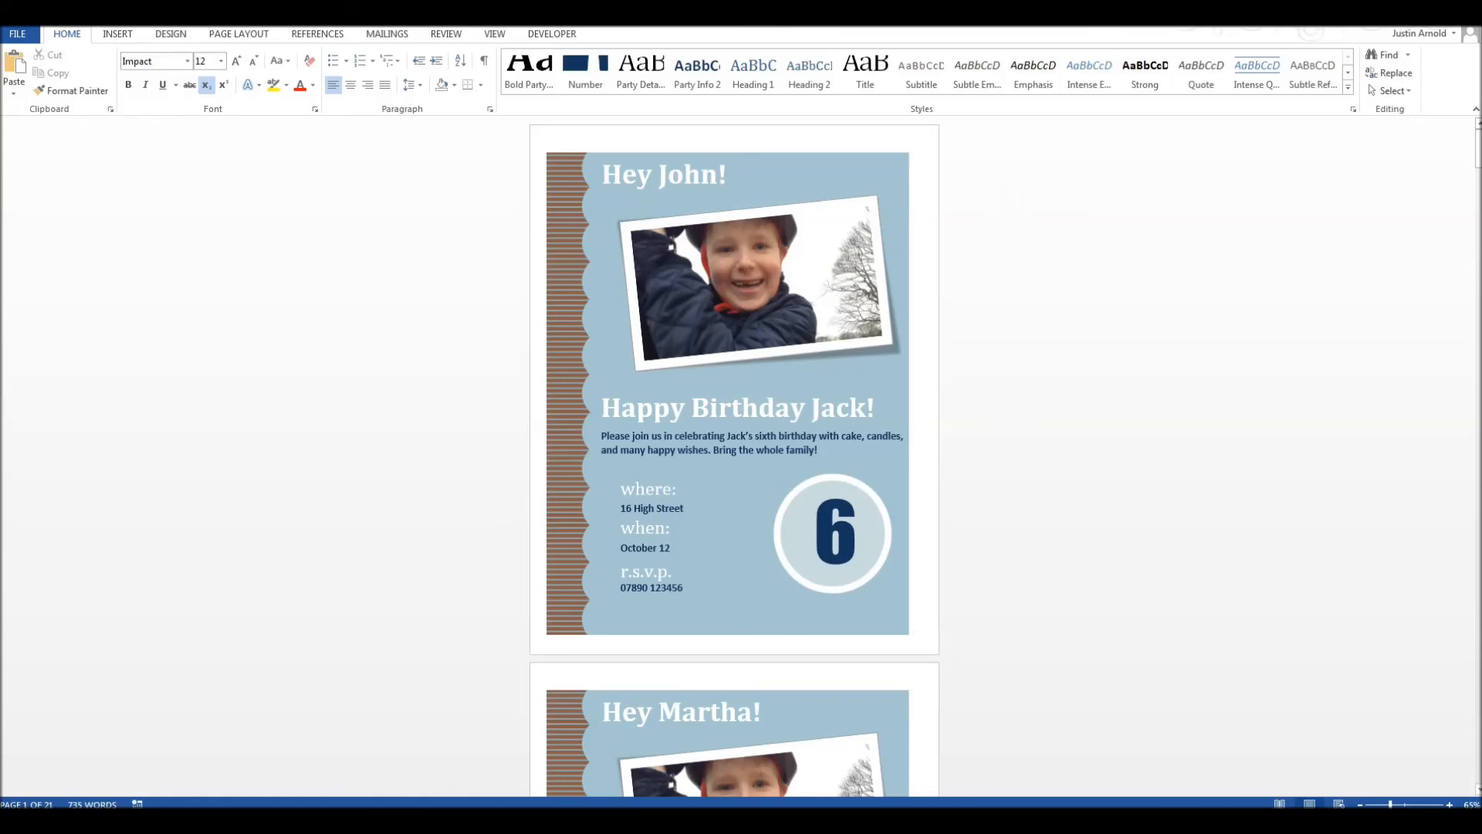